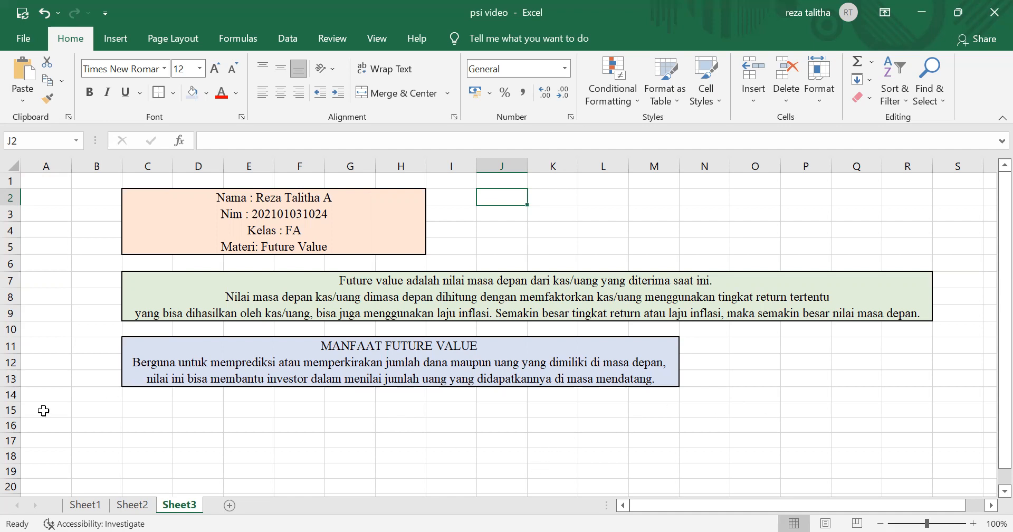
Switch to Sheet2 and widen column A so the "Pemb.tiap periode" label fits
click(141, 508)
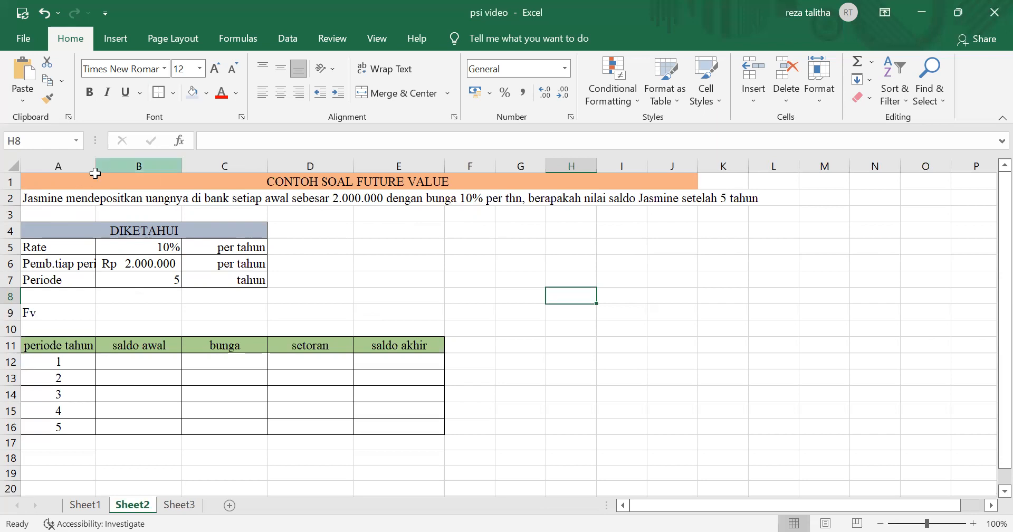
drag(93, 168, 117, 168)
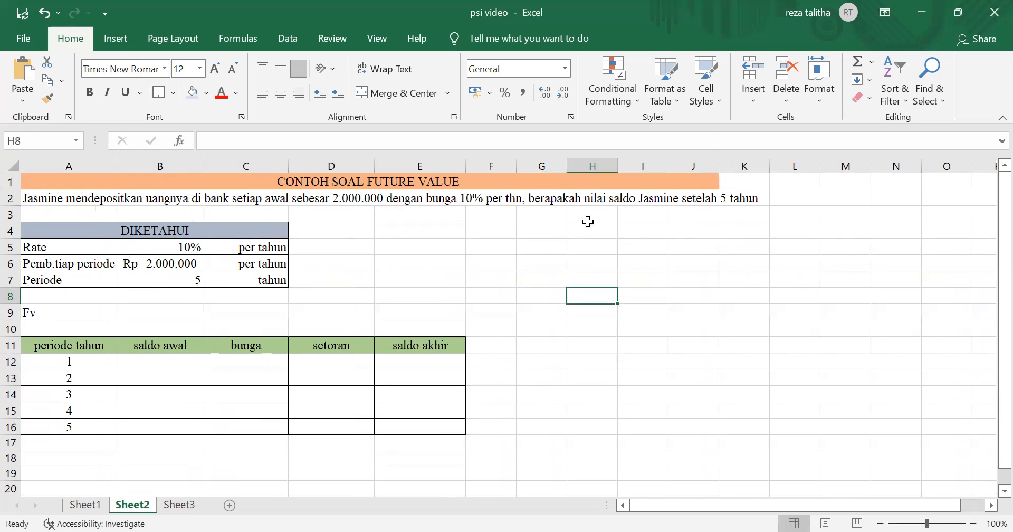
click(726, 208)
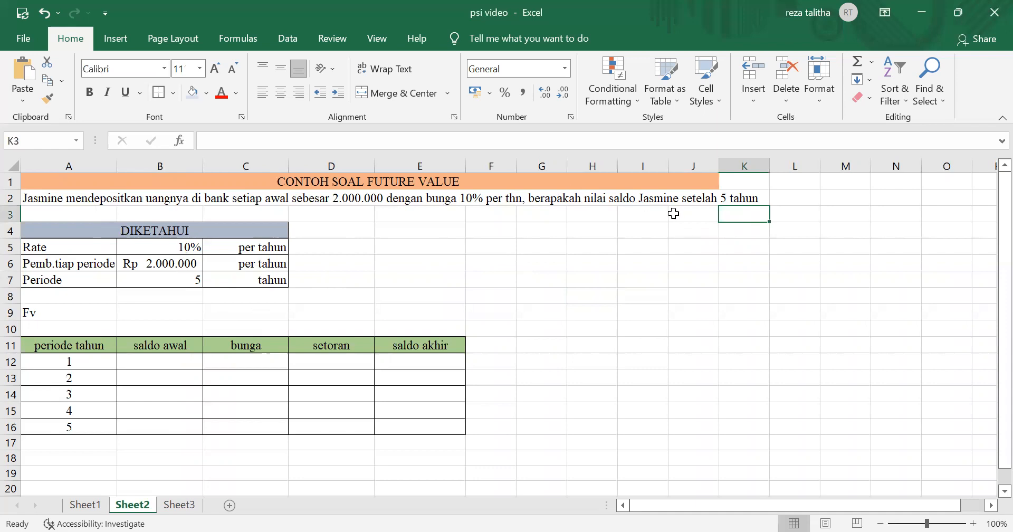
click(723, 198)
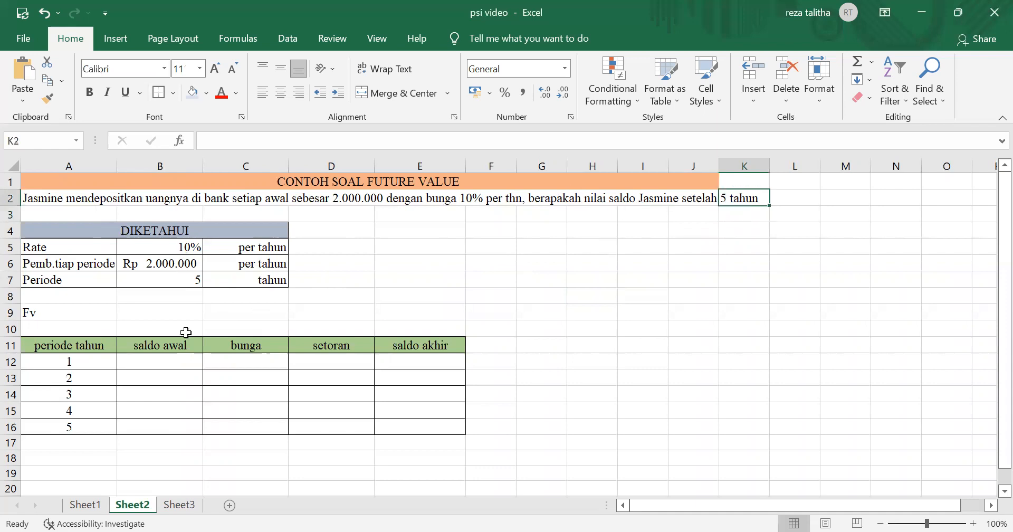
click(170, 317)
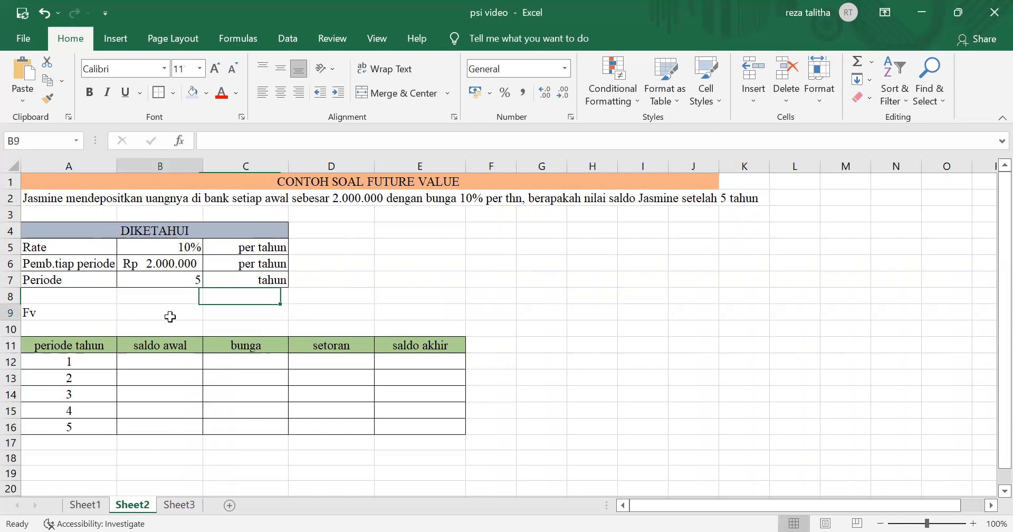
click(48, 317)
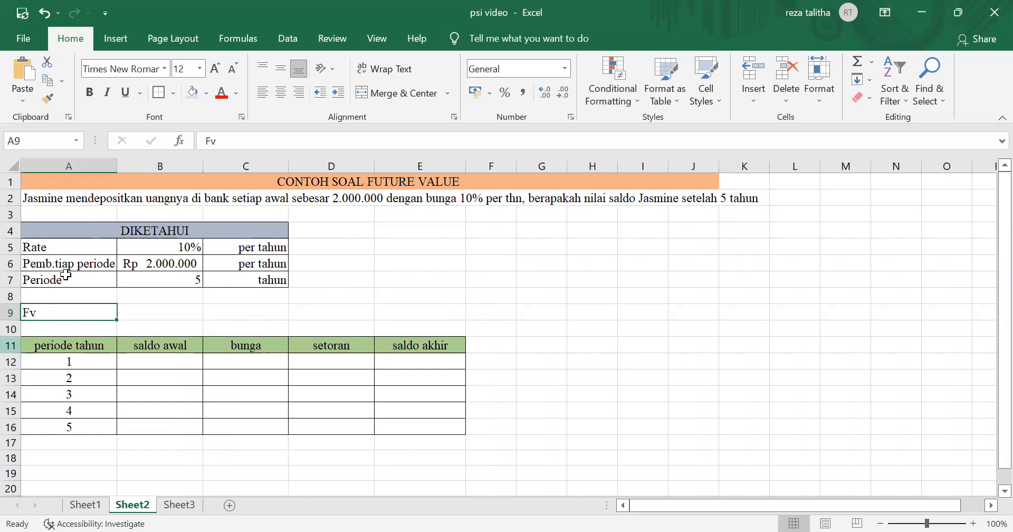
Calculate the future value in B9 with the formula =FV(B5;B7;-B6)
click(151, 315)
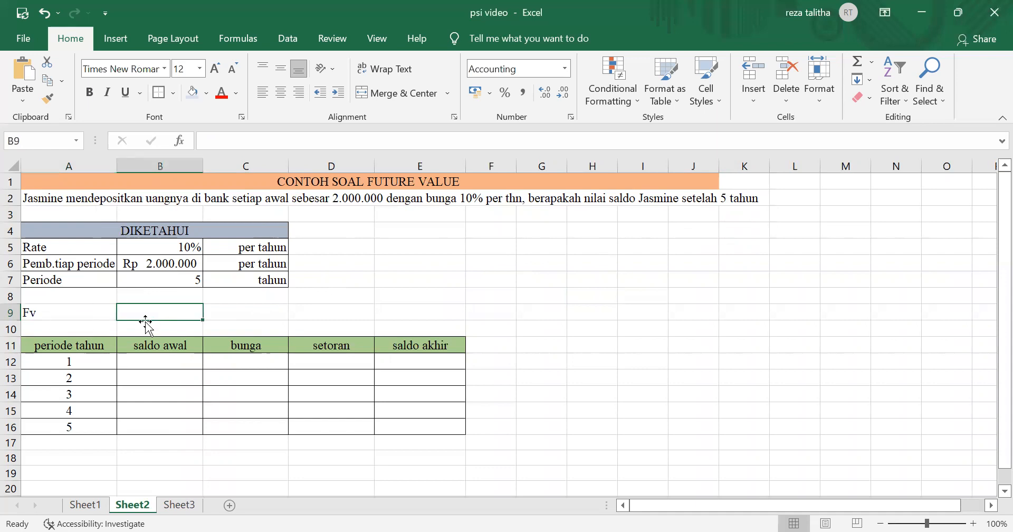
text(=)
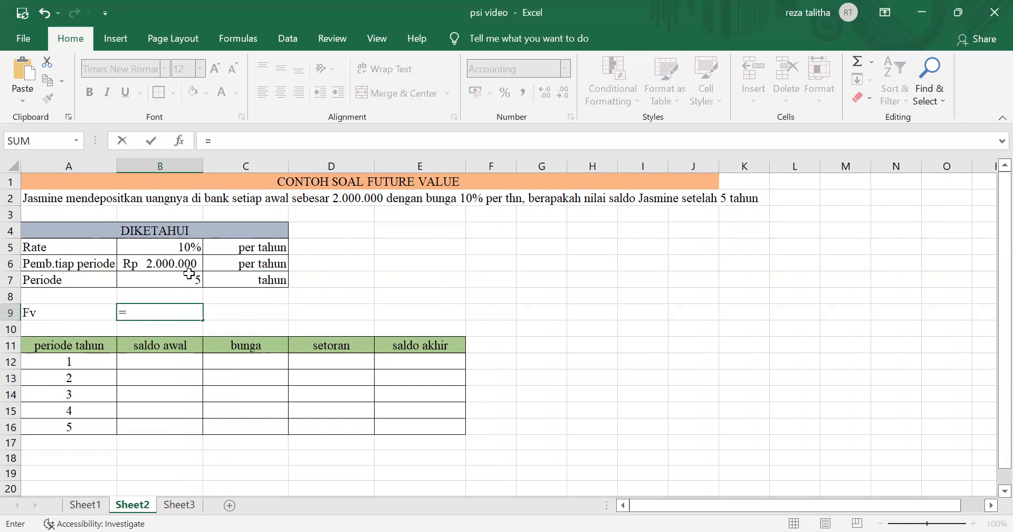
text(Fv)
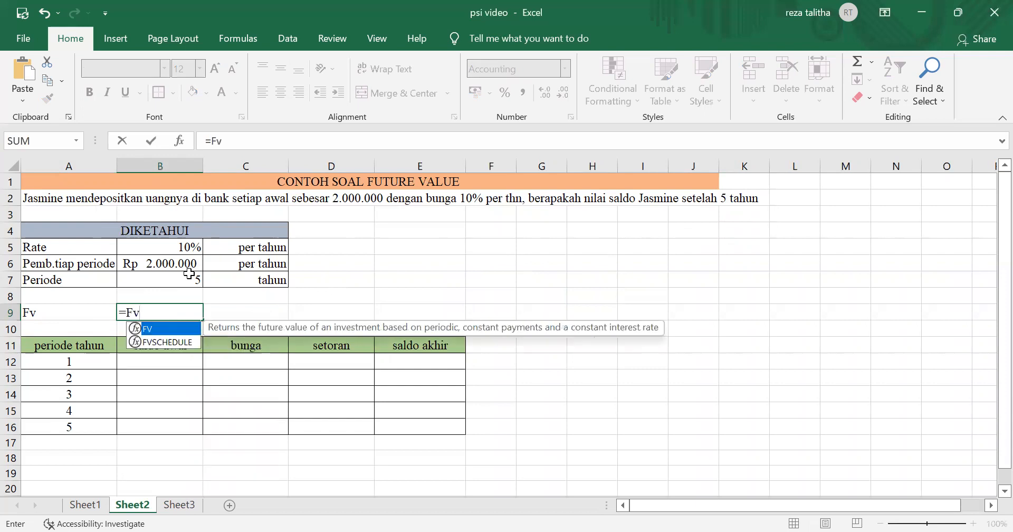
key(BackSpace)
text(V()
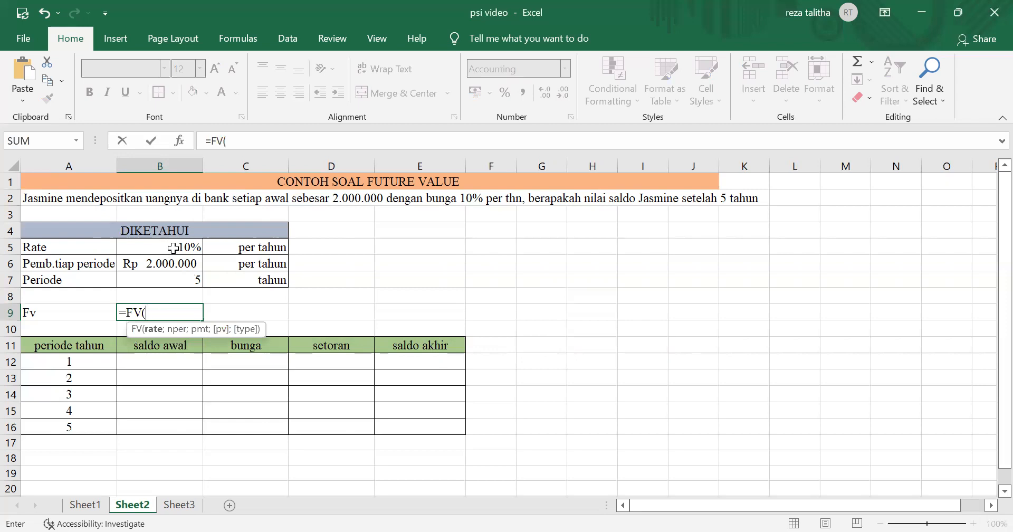
click(173, 248)
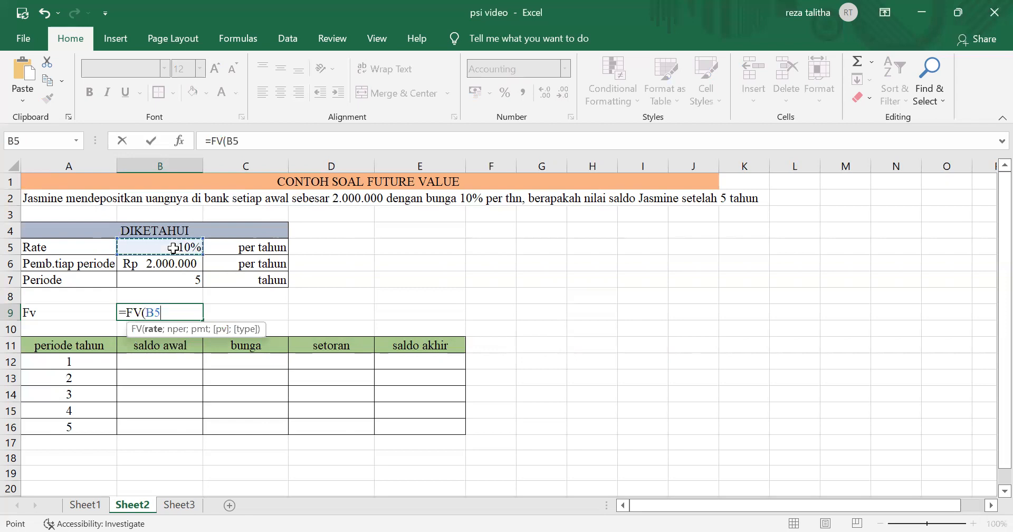
key(F8)
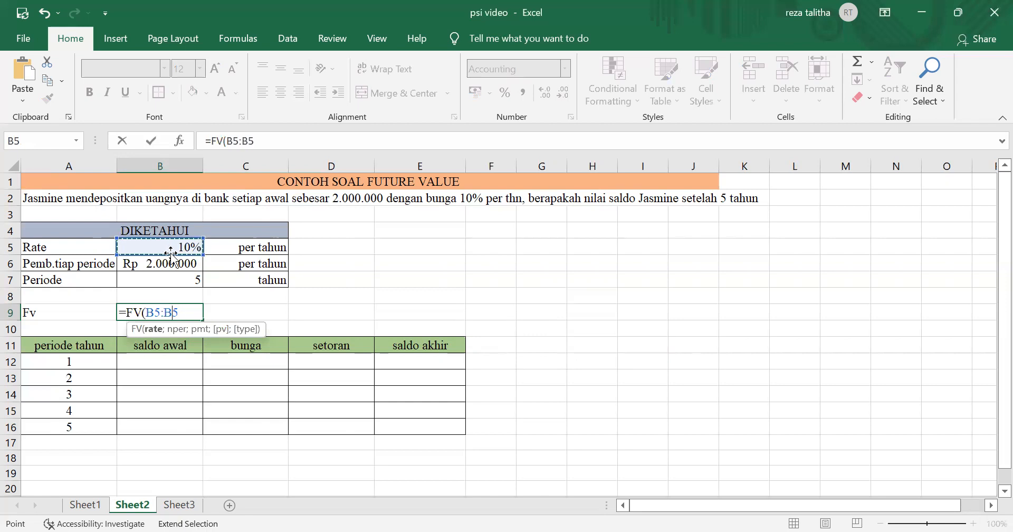
key(BackSpace)
key(BackSpace)
key(BackSpace)
text(;)
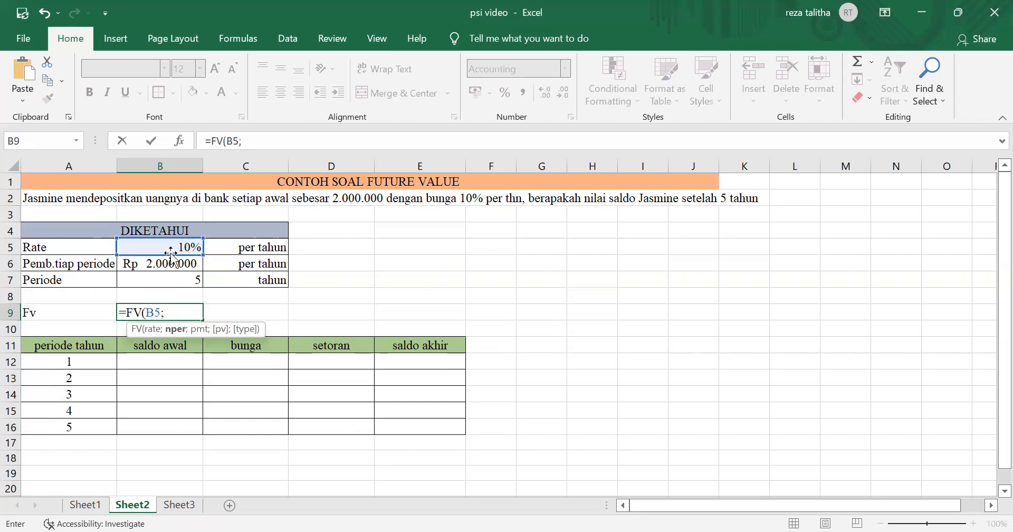
click(191, 284)
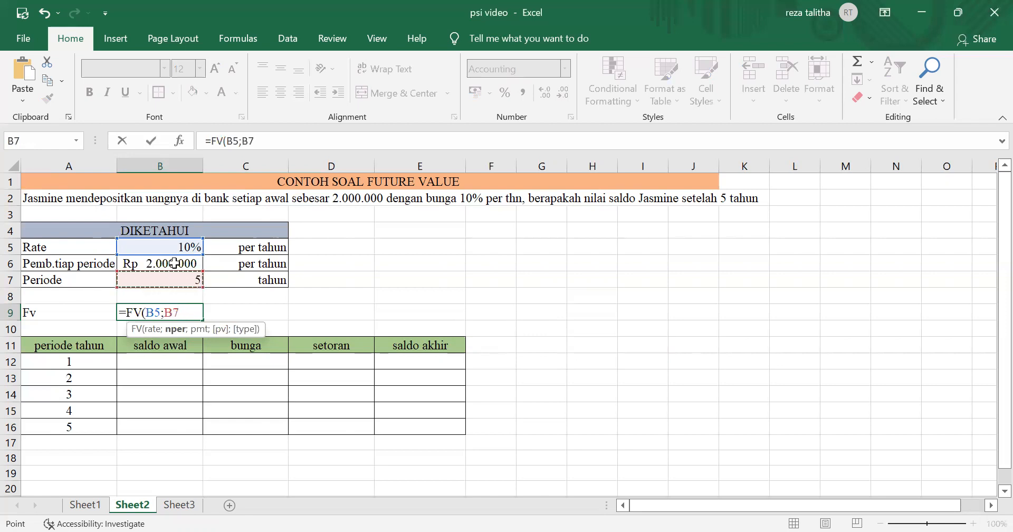
text(;)
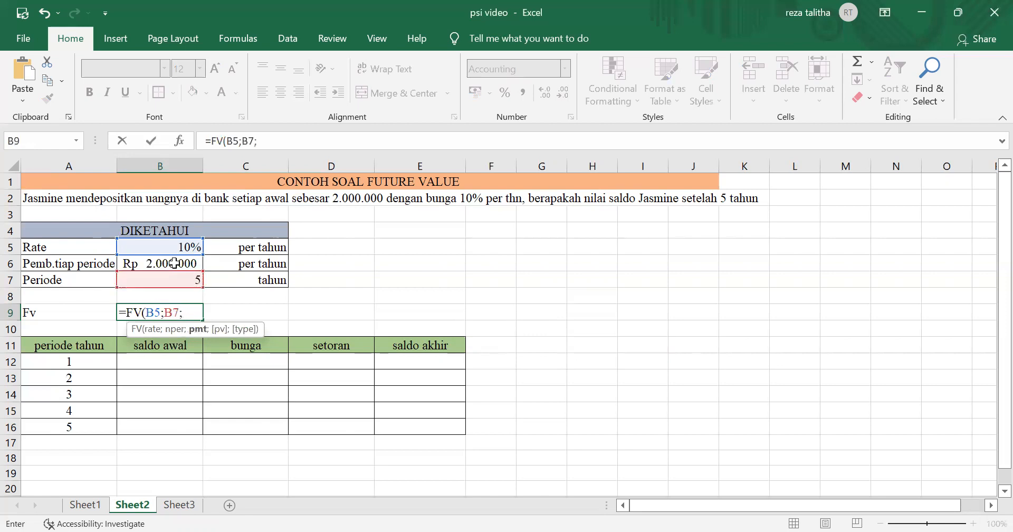
text(-)
click(177, 265)
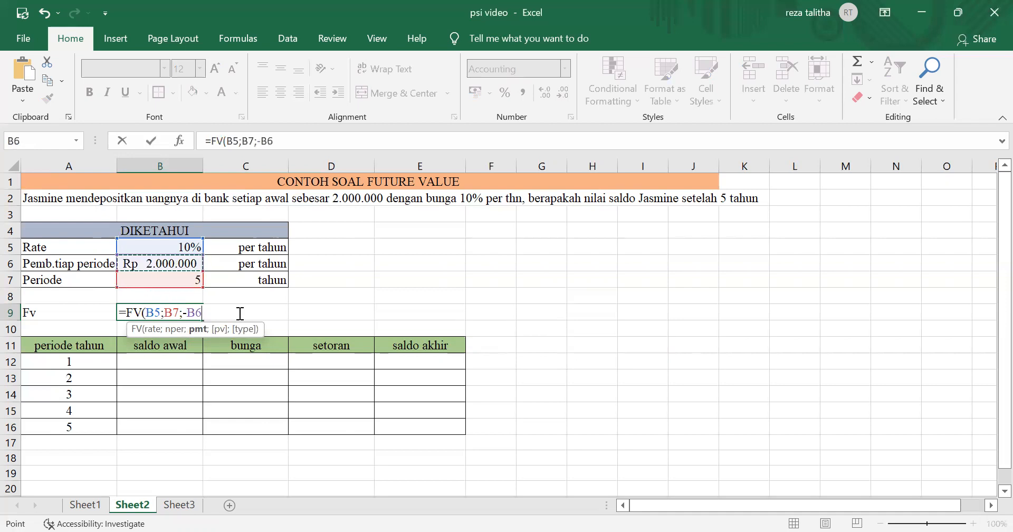
text())
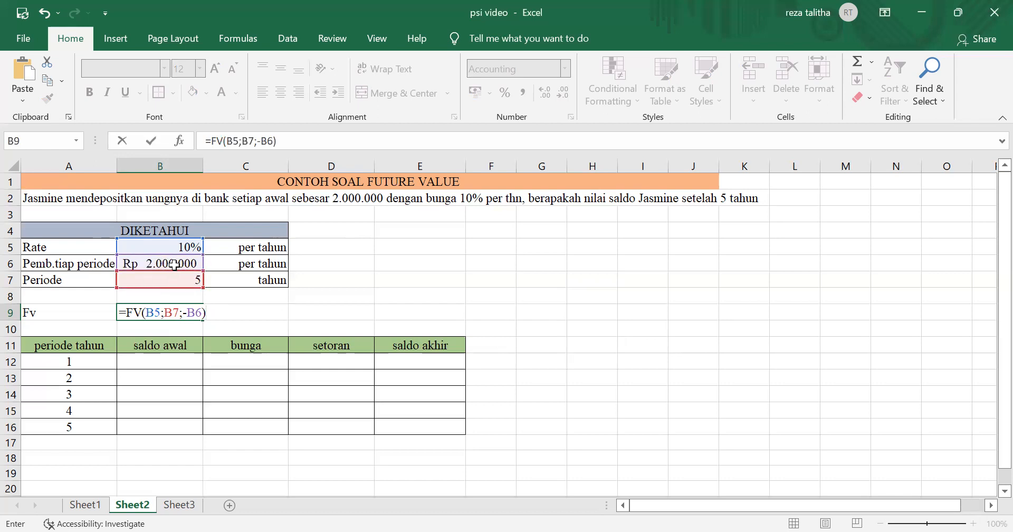
key(Return)
click(195, 312)
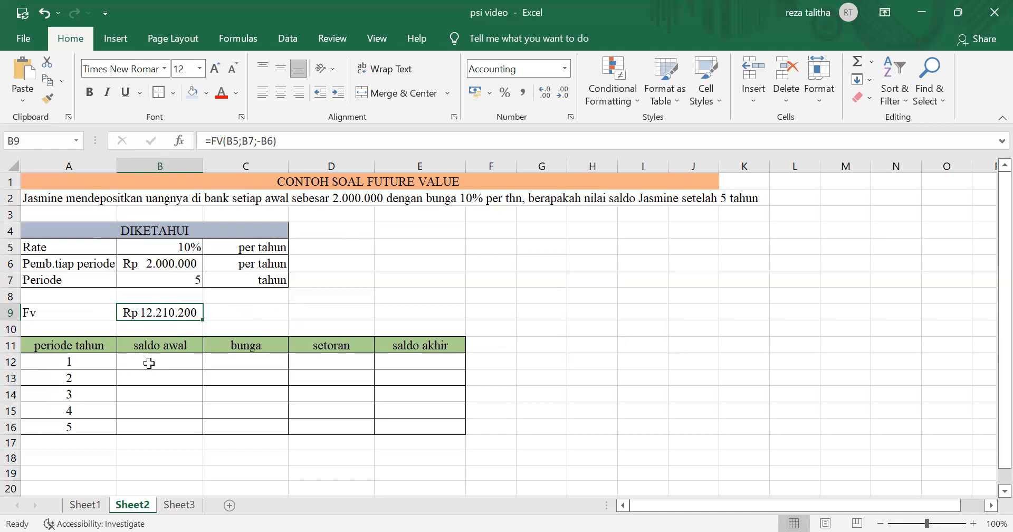
Enter 0 as the interest (bunga) for period 1 in C12
click(149, 364)
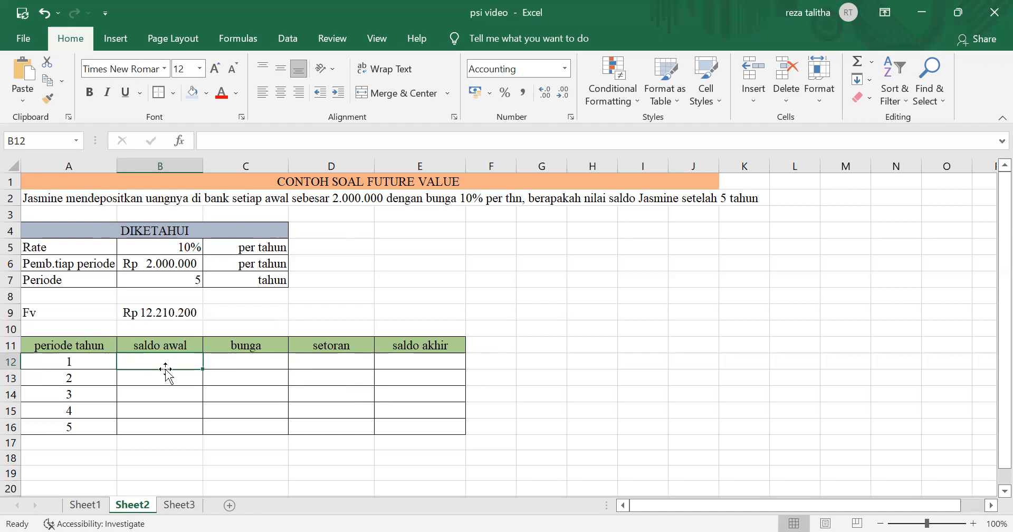
click(277, 365)
text(0)
Enter the deposit (setoran) in D12 as the absolute reference =$B$6 and fill it down to D16
click(315, 365)
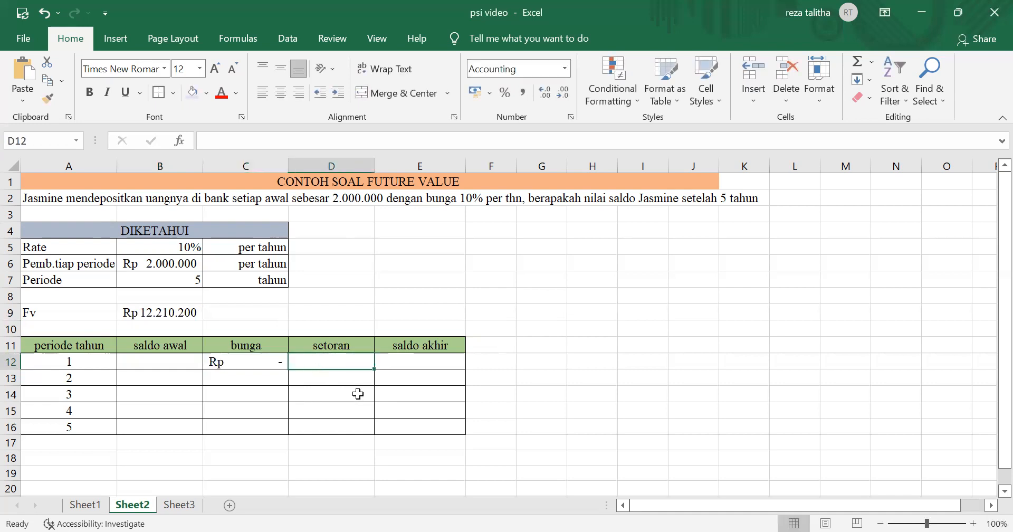
text(=)
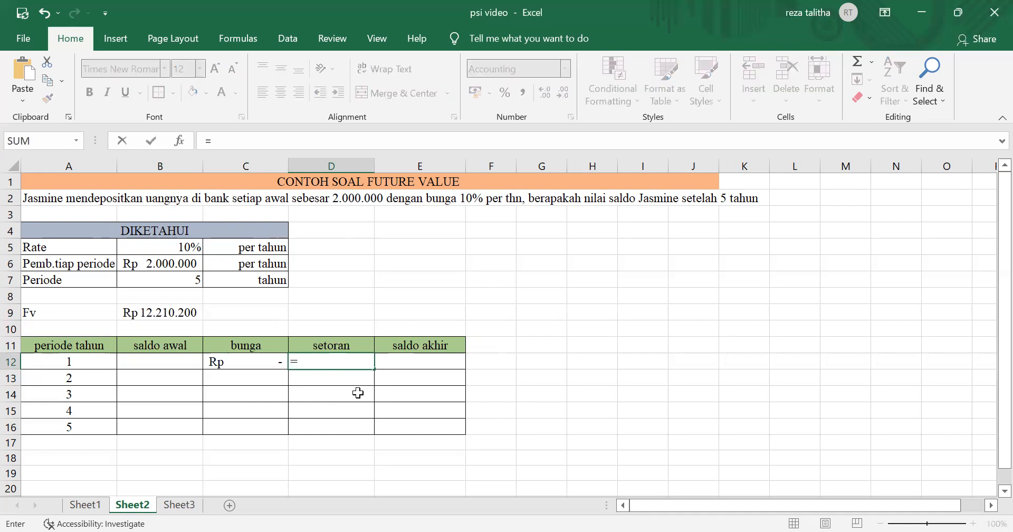
click(191, 264)
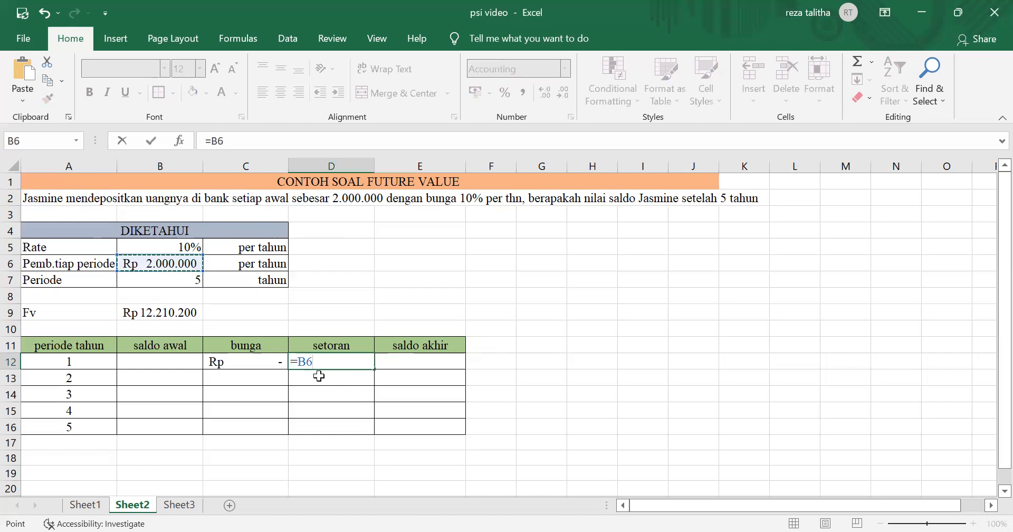
click(212, 144)
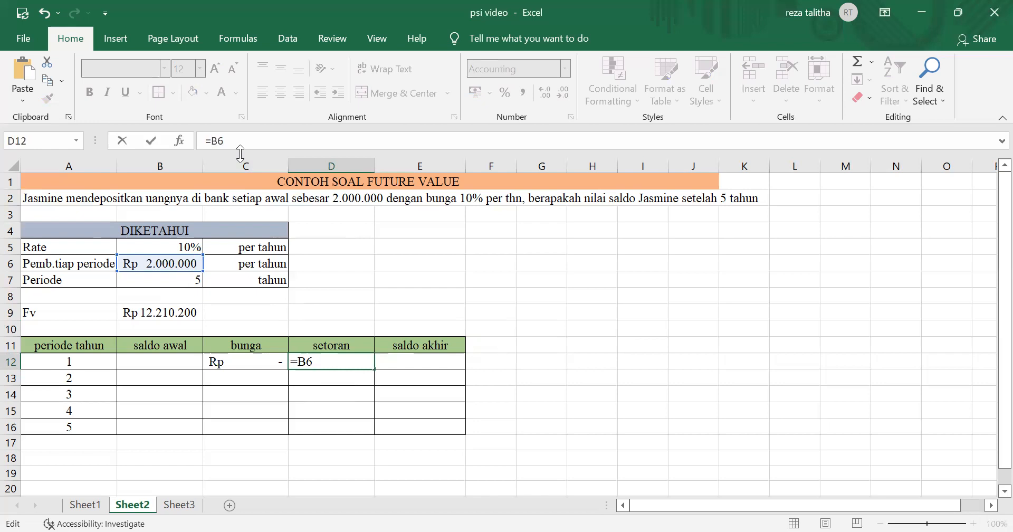
text($)
click(224, 142)
text($)
key(Return)
click(331, 363)
drag(374, 370, 362, 429)
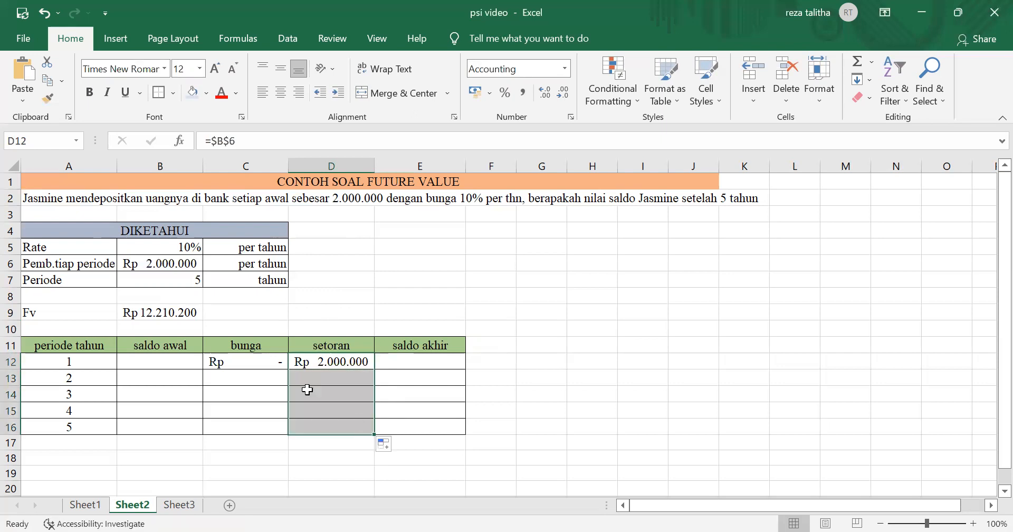
Calculate the closing balance (saldo akhir) for period 1 in E12 with =SUM(B12:D12)
click(438, 362)
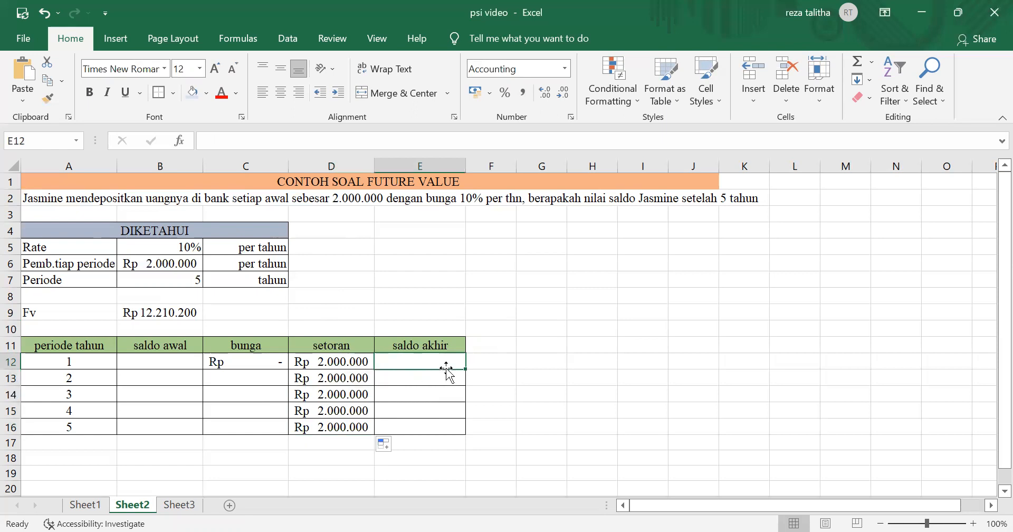
text(=)
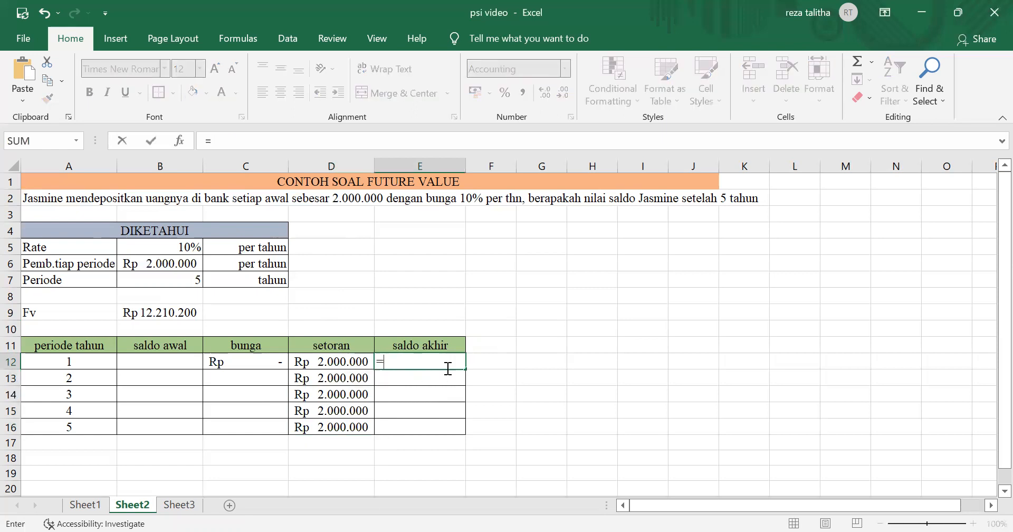
text(SUM()
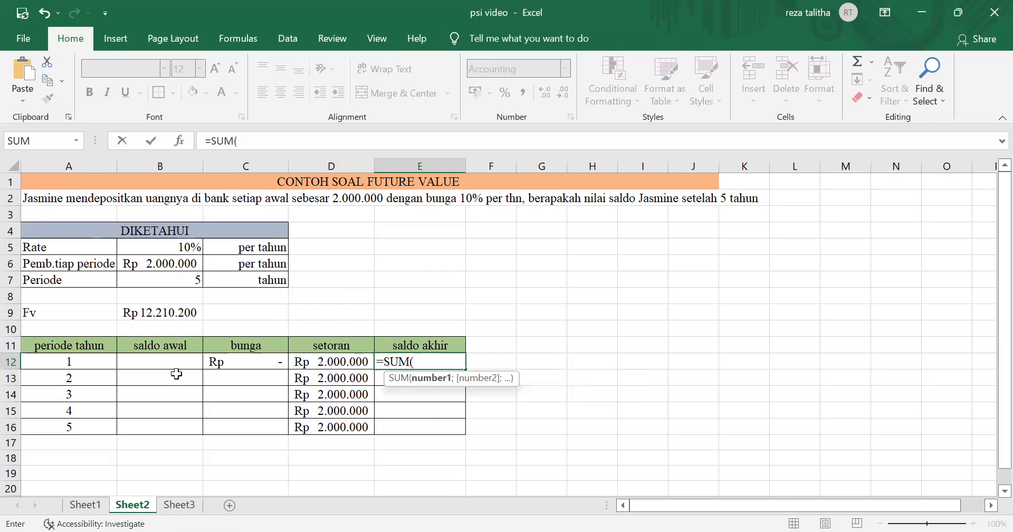
click(179, 363)
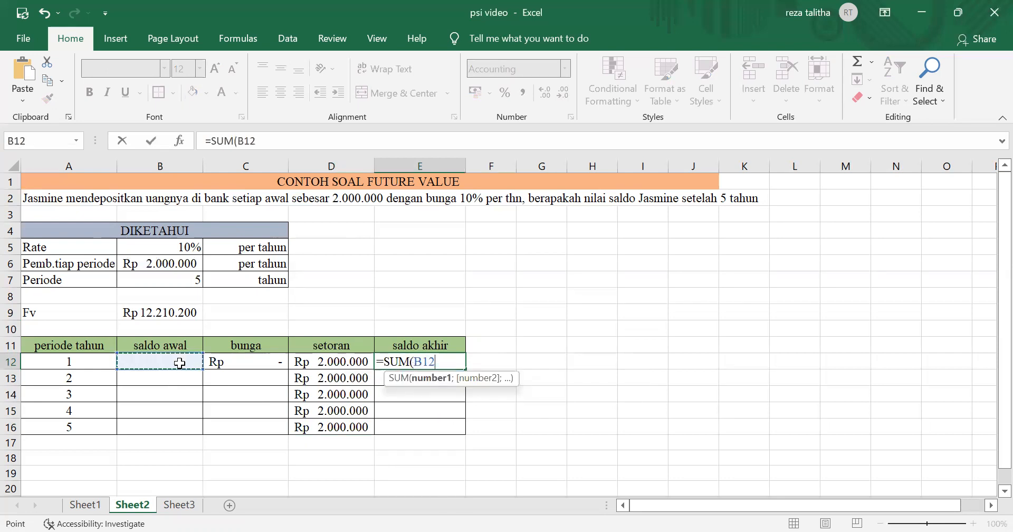
key(shift+Right)
key(shift+Right)
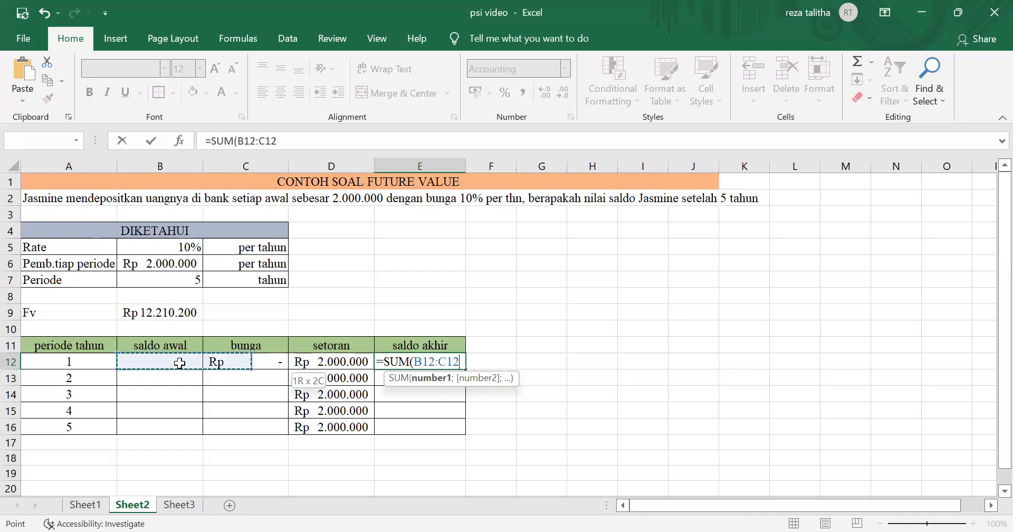
text())
key(Return)
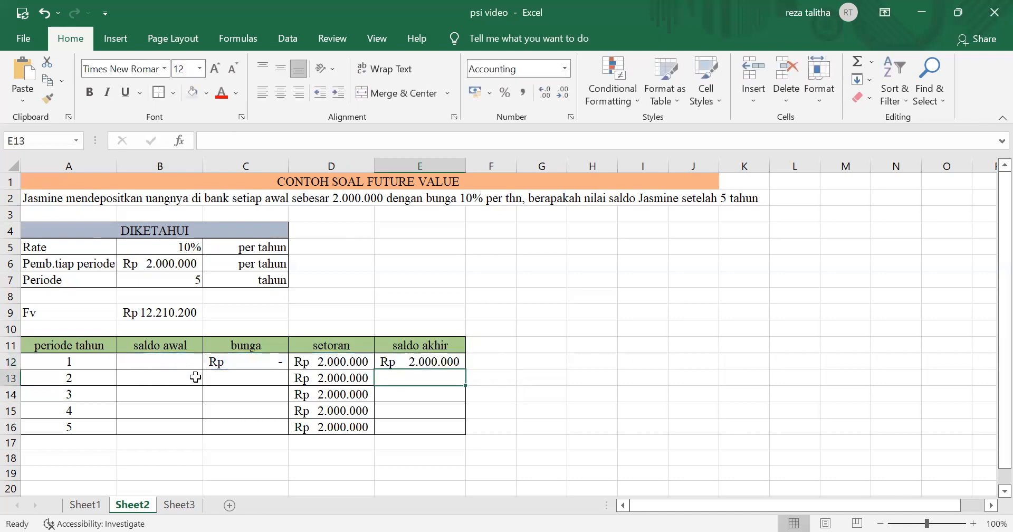
click(446, 363)
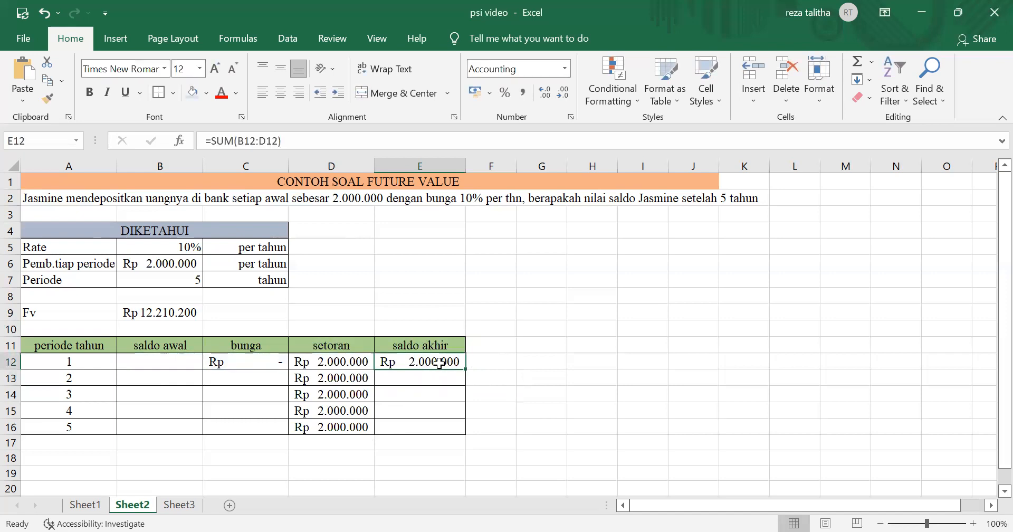
Link the opening balance (saldo awal) of period 2 in B13 to the previous closing balance with =E12
click(175, 382)
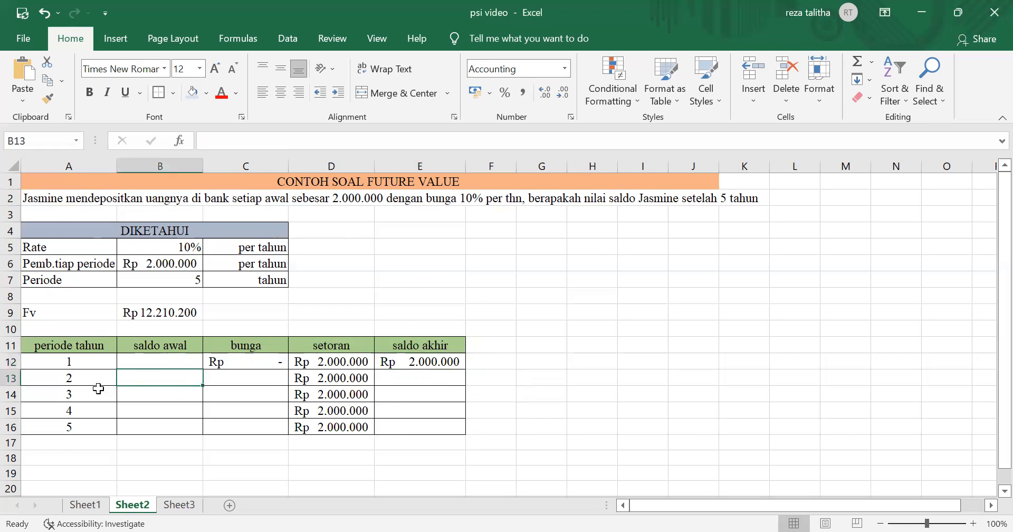
text(=)
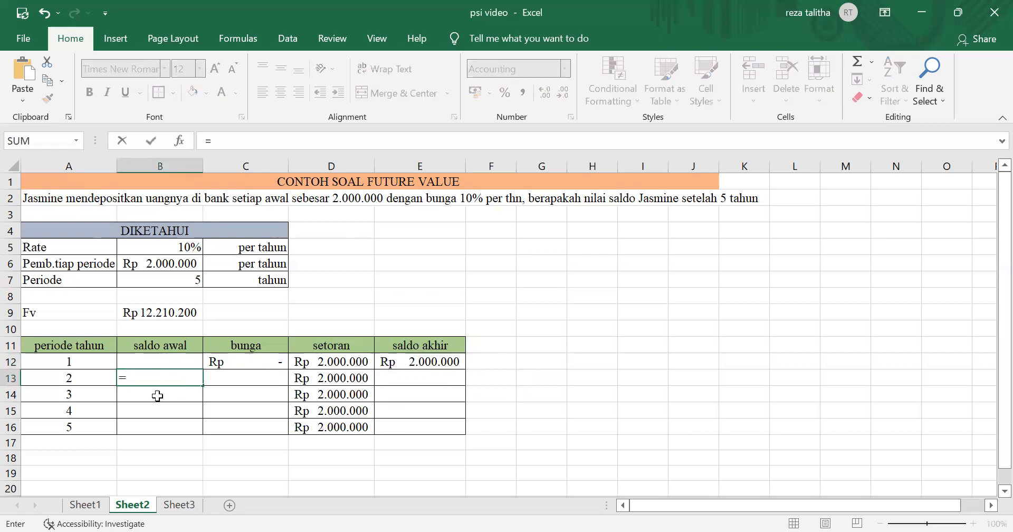
click(432, 361)
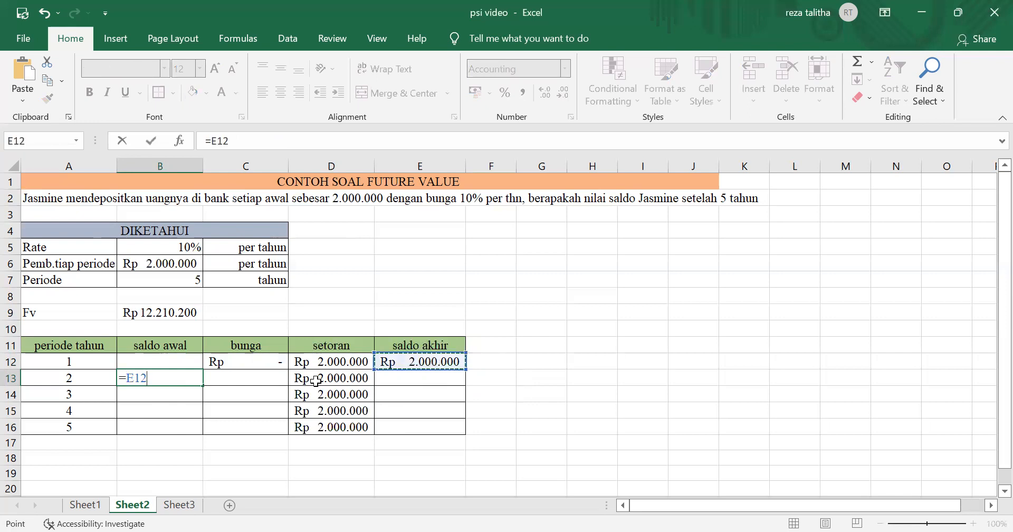
key(Return)
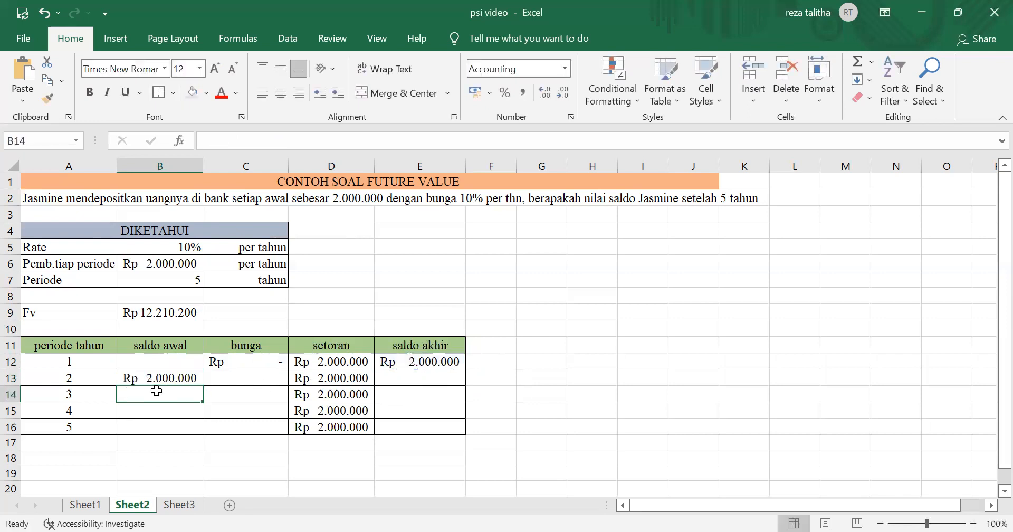
Calculate the interest (bunga) for period 2 in C13 with =$B$5*B13, keeping the rate as an absolute reference
click(268, 381)
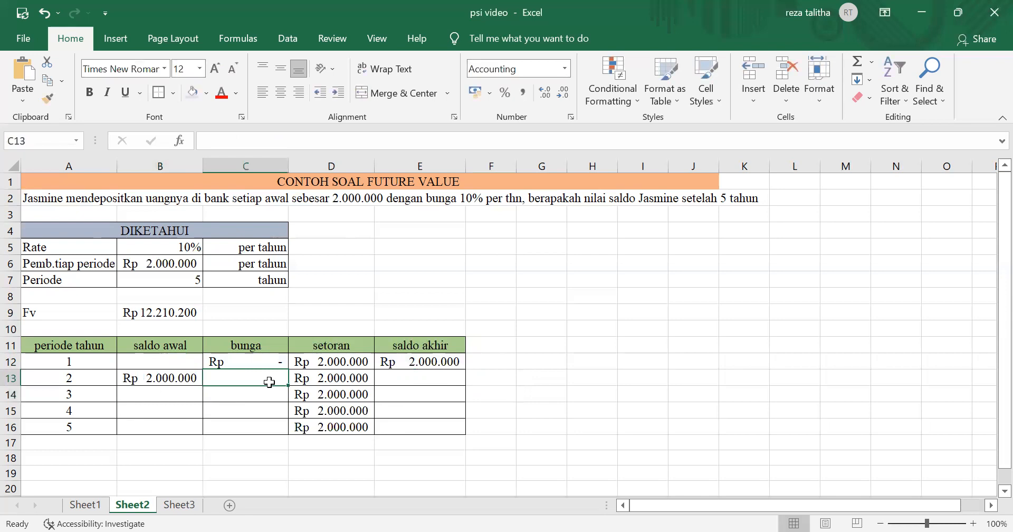
text(=)
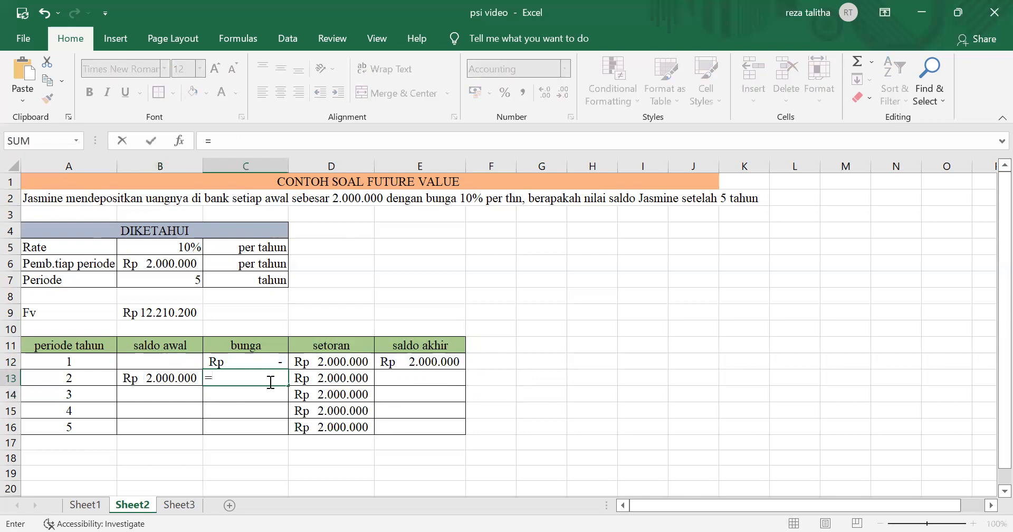
click(189, 250)
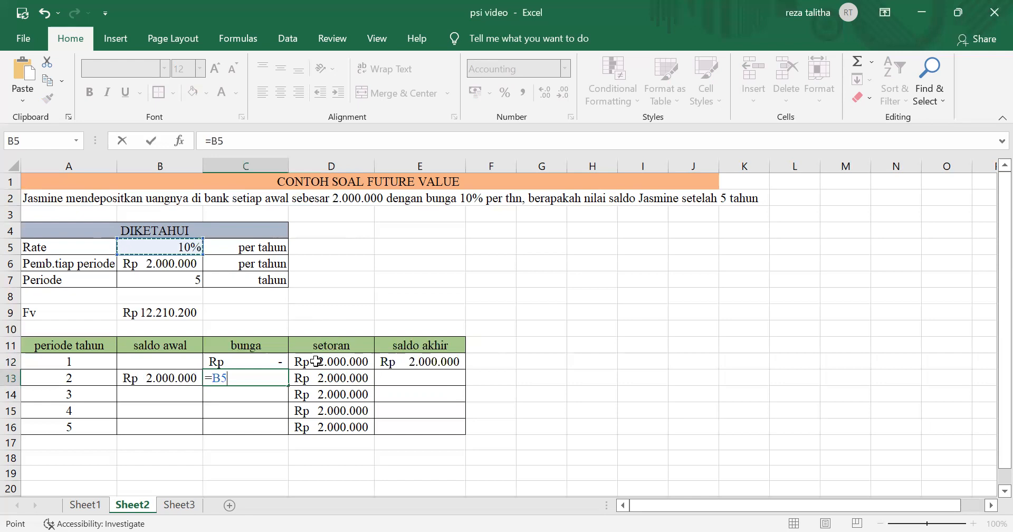
text(*)
click(195, 379)
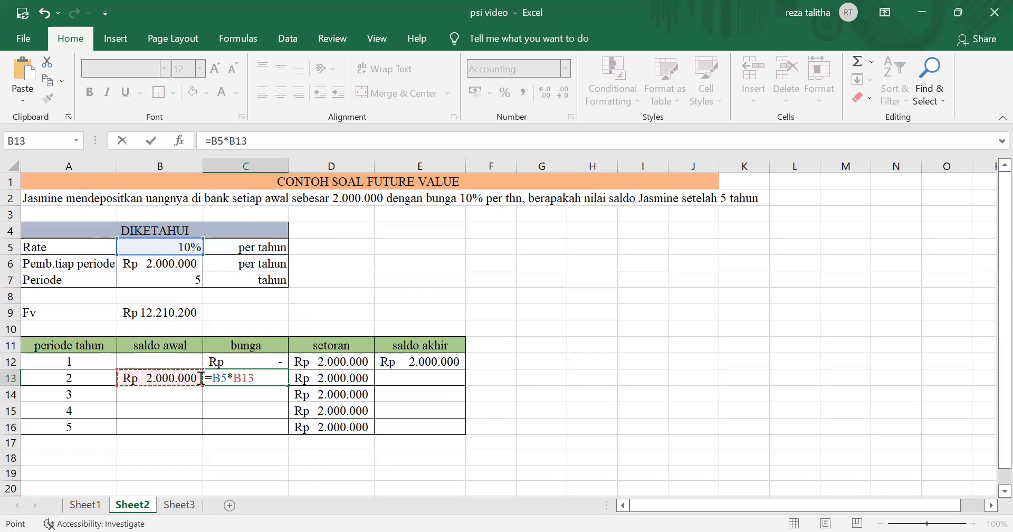
click(220, 378)
click(210, 140)
text($B)
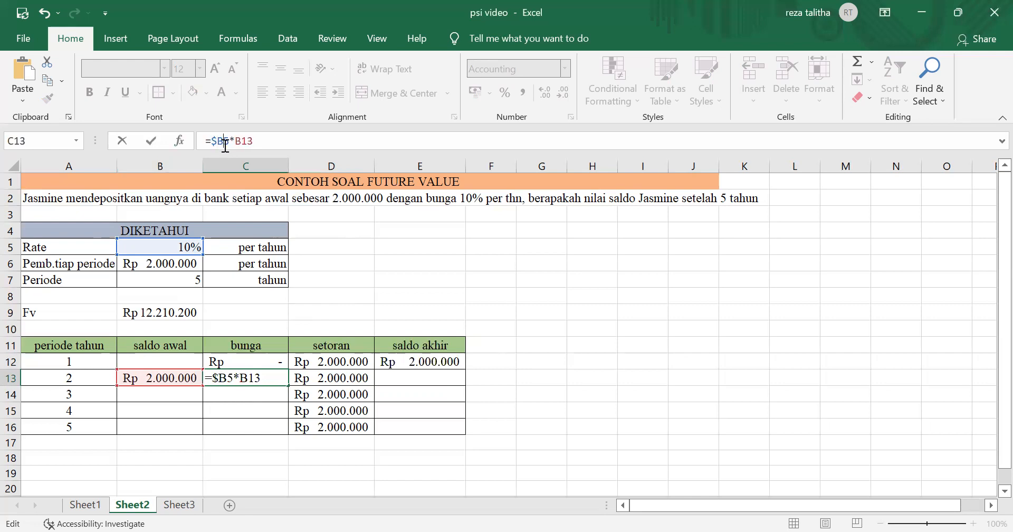
text($)
key(Return)
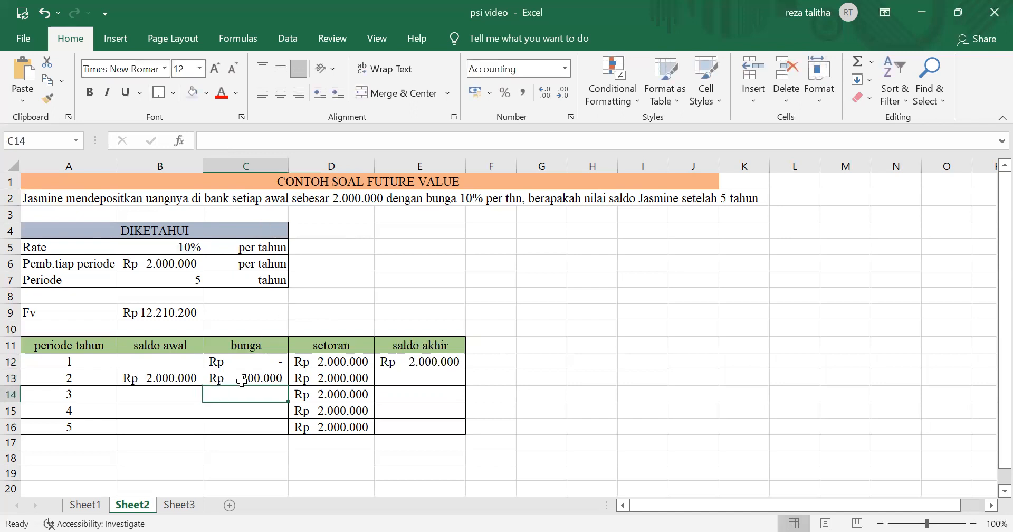
click(242, 381)
Calculate the closing balance (saldo akhir) for period 2 in E13 with =SUM(B13:D13)
click(420, 383)
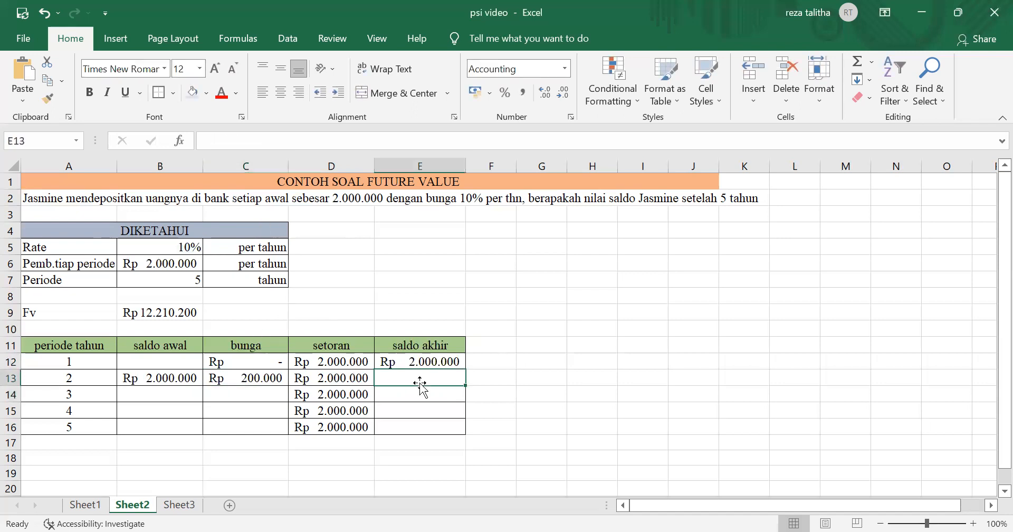
text(=)
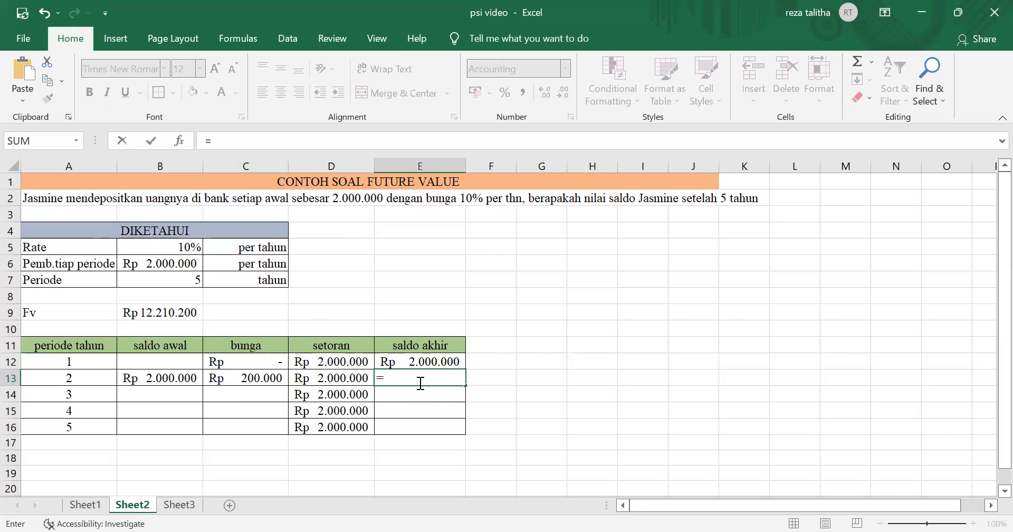
text(SUM()
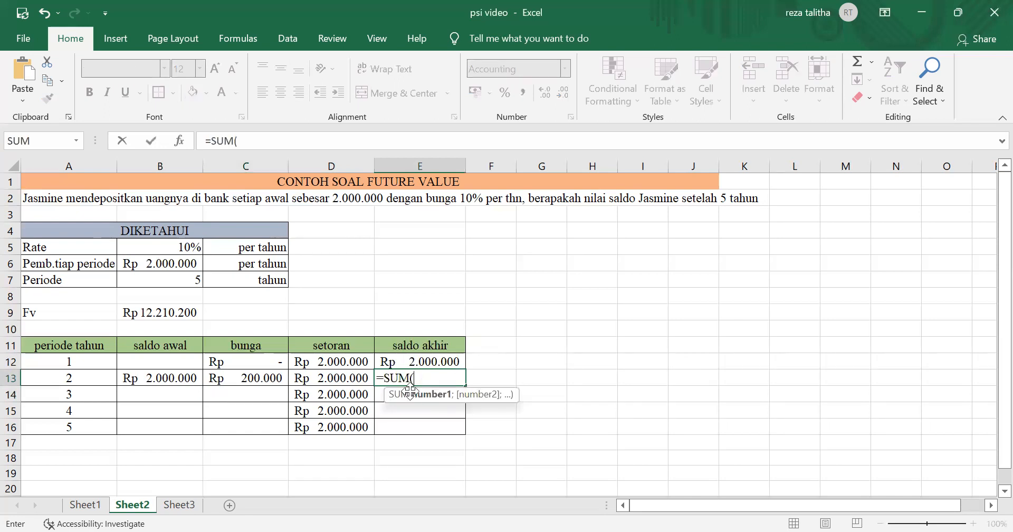
click(151, 379)
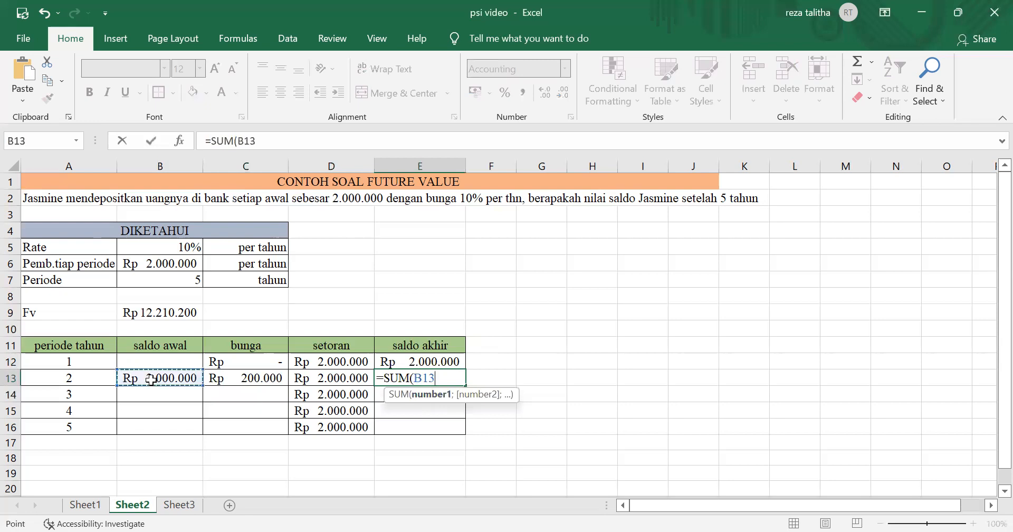
key(shift+Right)
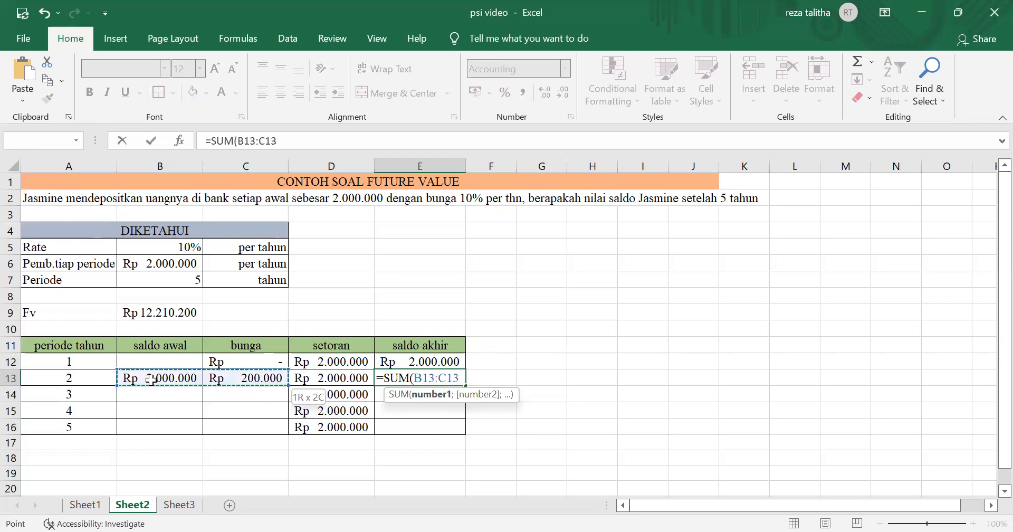
key(shift+Right)
text())
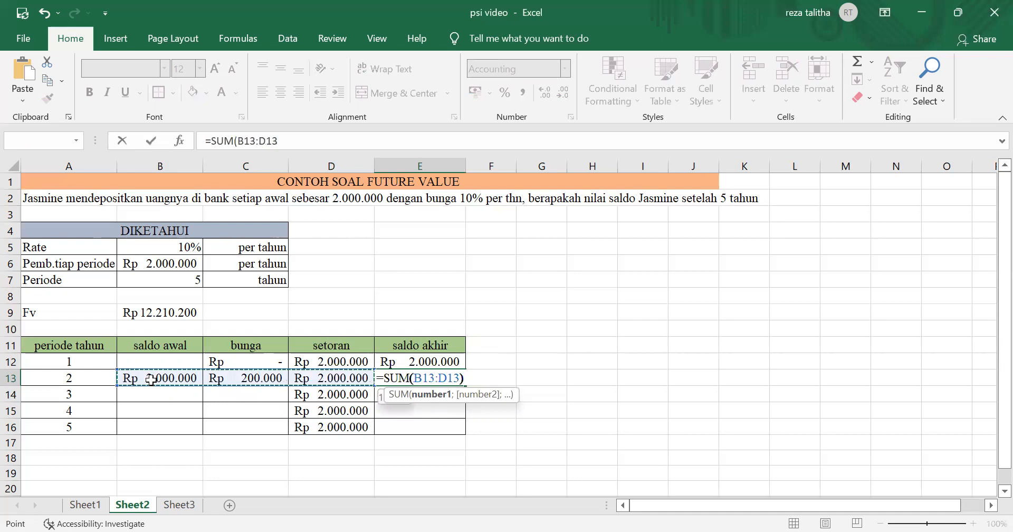
key(Return)
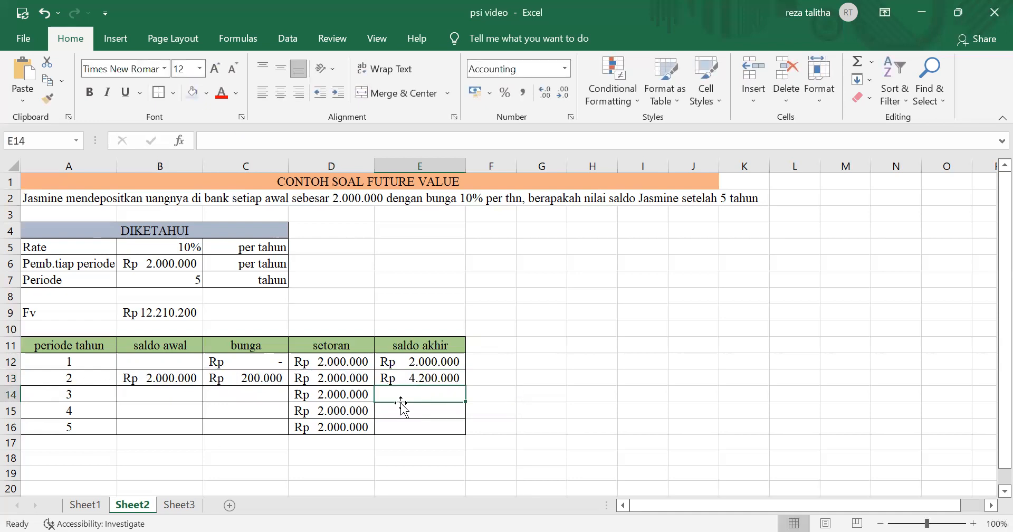
Link the opening balance (saldo awal) of period 3 in B14 to the period 2 closing balance with =E13
click(154, 396)
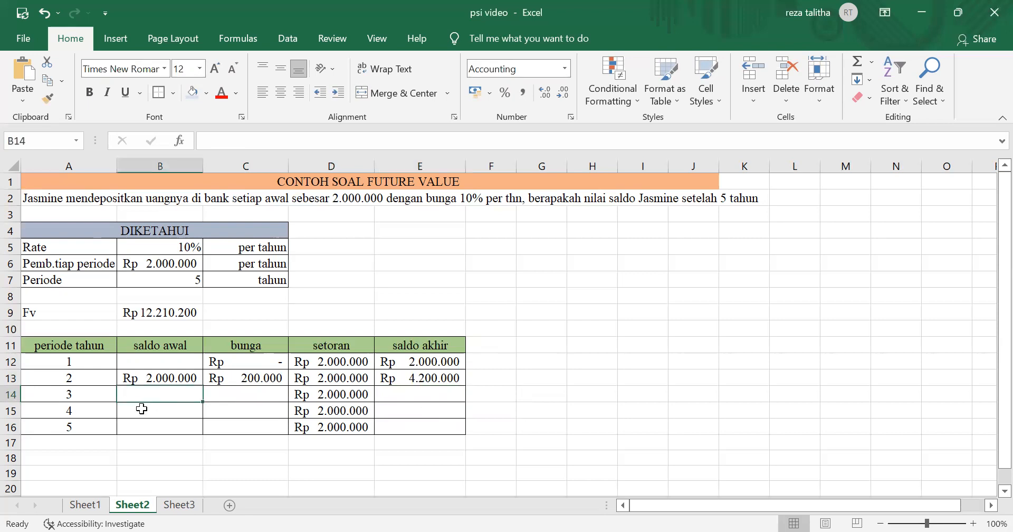
text(=)
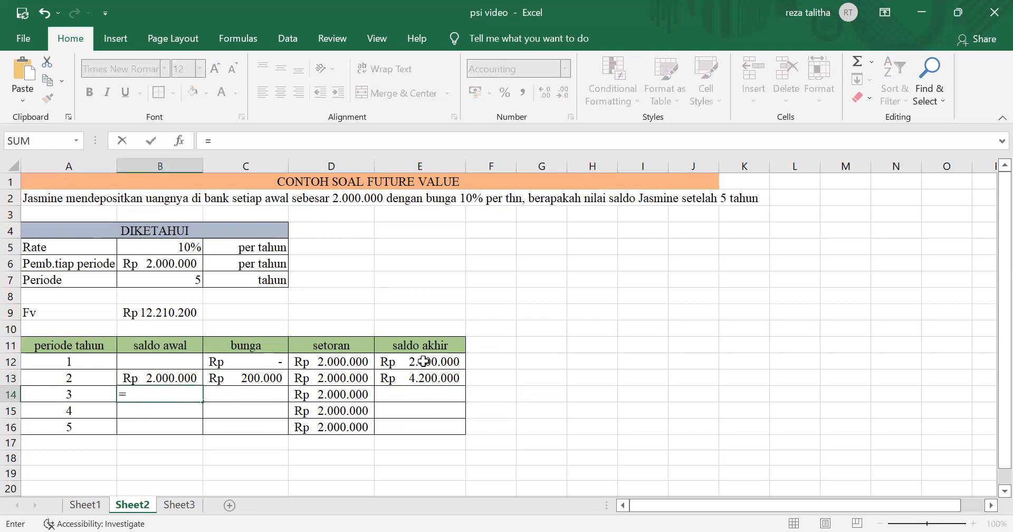
click(424, 379)
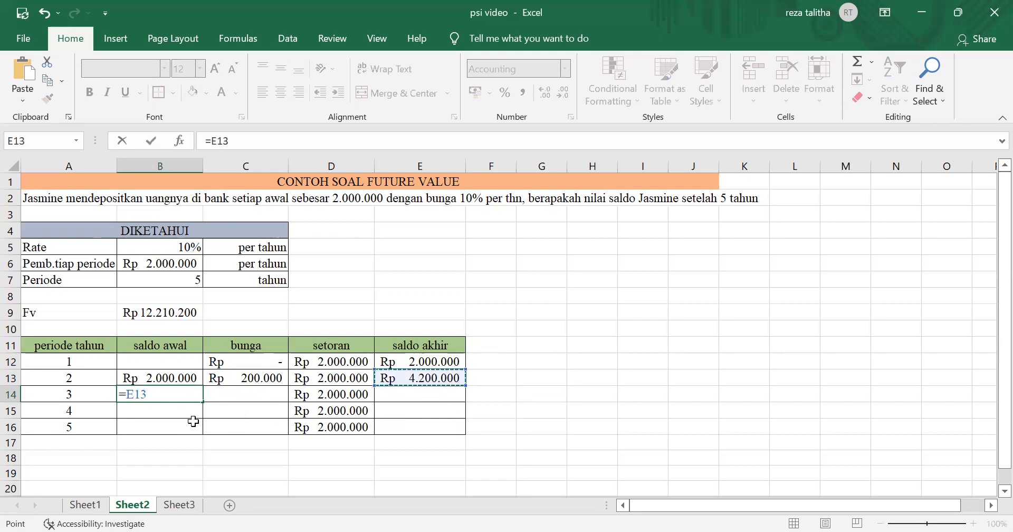
key(Return)
Calculate the interest (bunga) for period 3 in C14 with =B5*B14
click(263, 395)
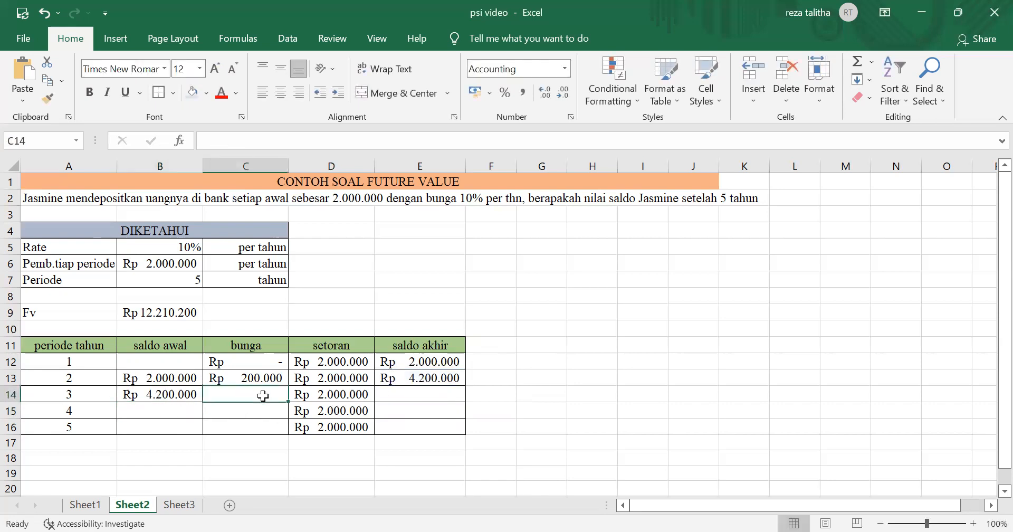
text(=)
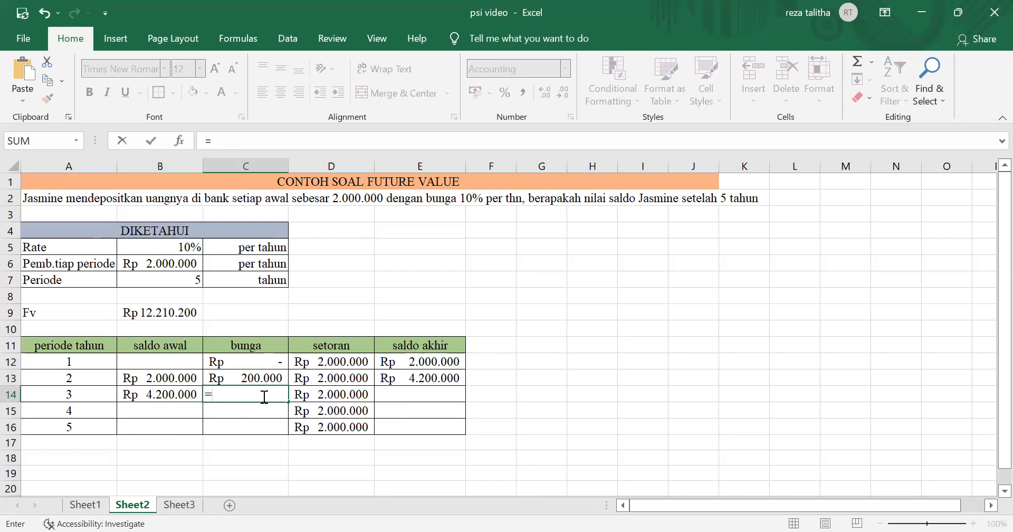
click(178, 244)
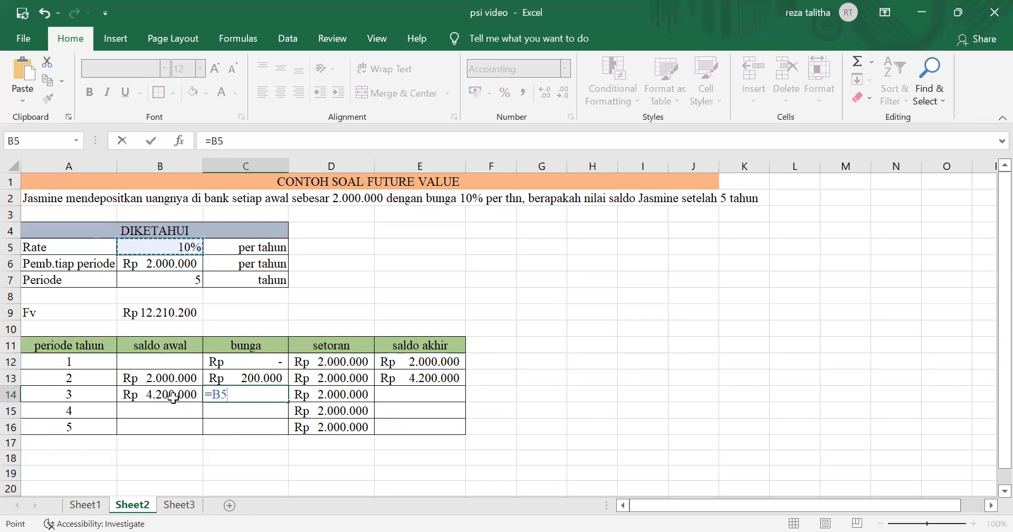
text(*)
click(173, 398)
key(Return)
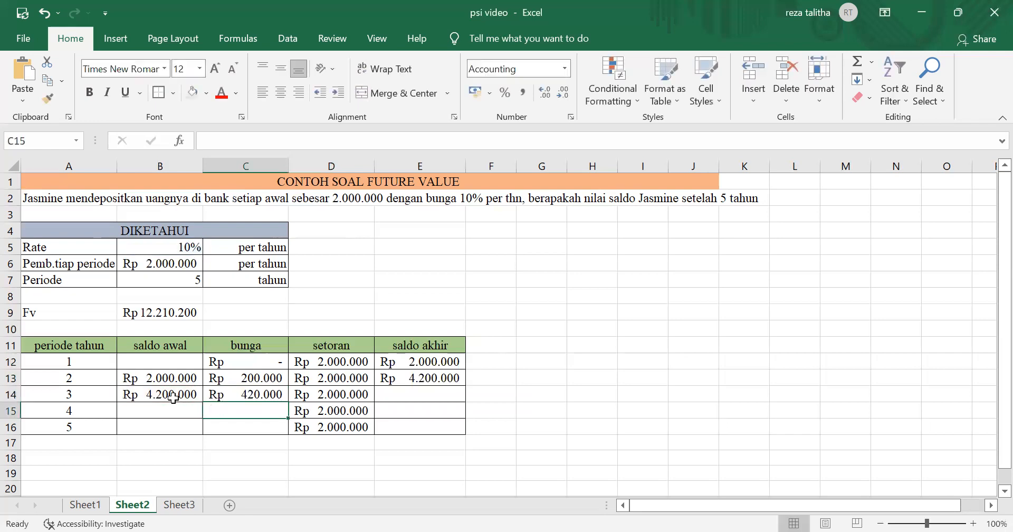
Make the rate reference in the C14 interest formula absolute so it reads =$B$5*B14
click(245, 400)
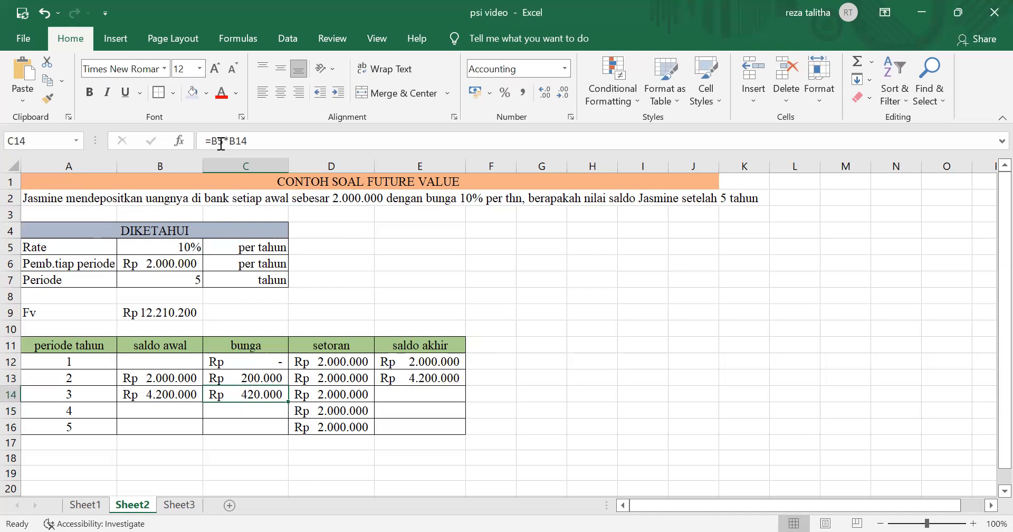
click(238, 379)
click(247, 394)
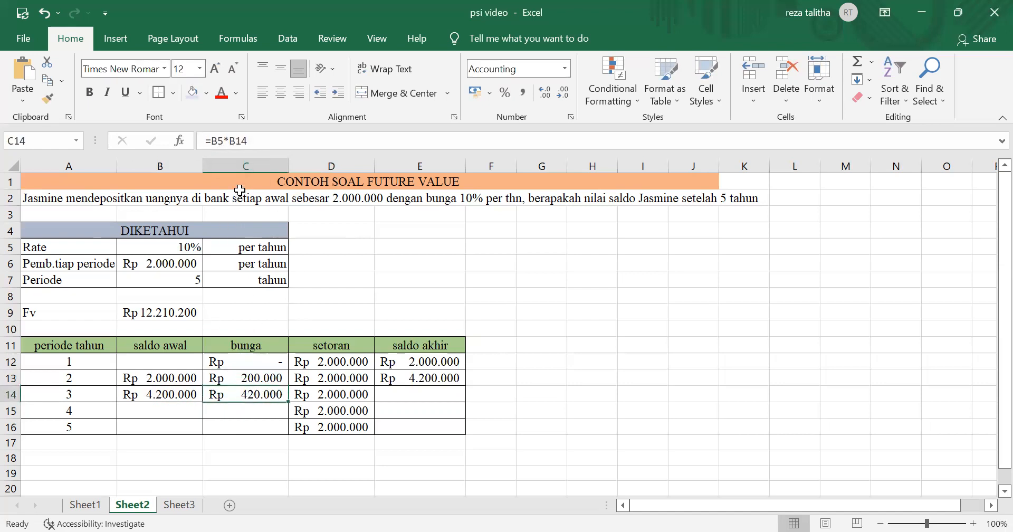
click(213, 142)
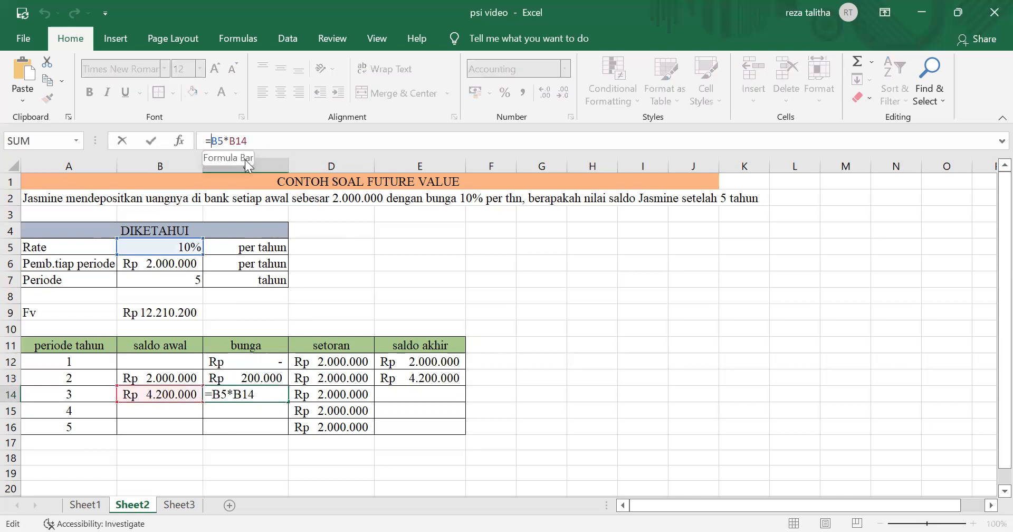
text($B)
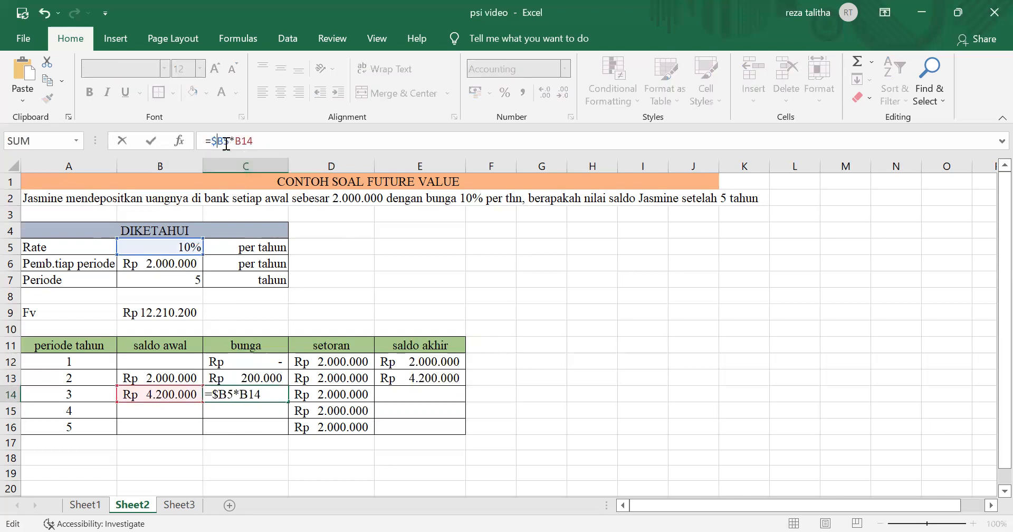
text($)
Calculate the closing balance (saldo akhir) for period 3 in E14 with =SUM(B14:D14)
click(425, 394)
text(=)
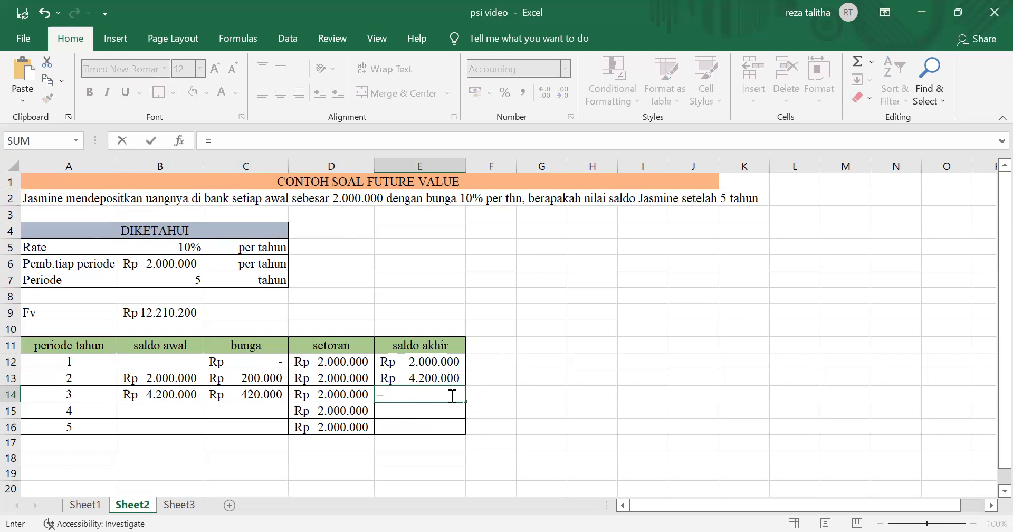
text(SUM)
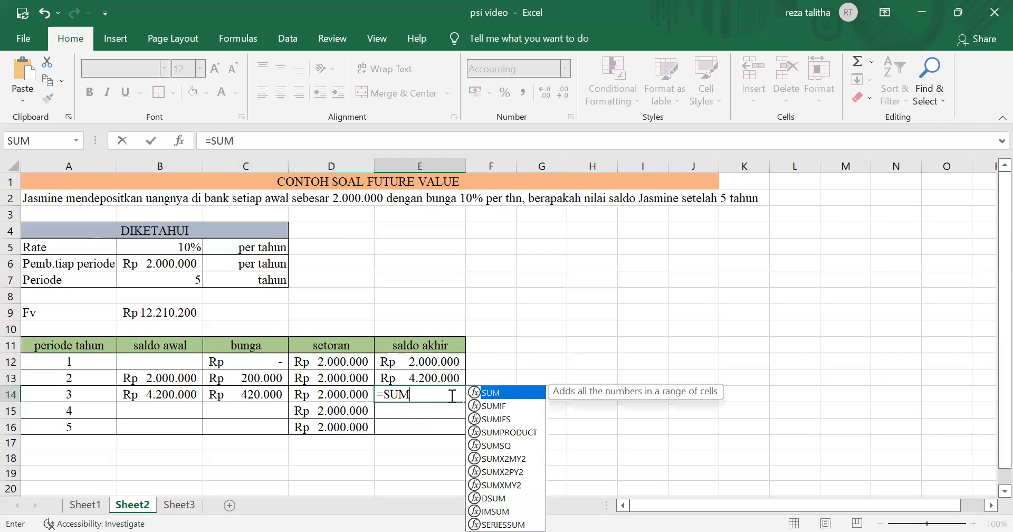
text(()
click(174, 395)
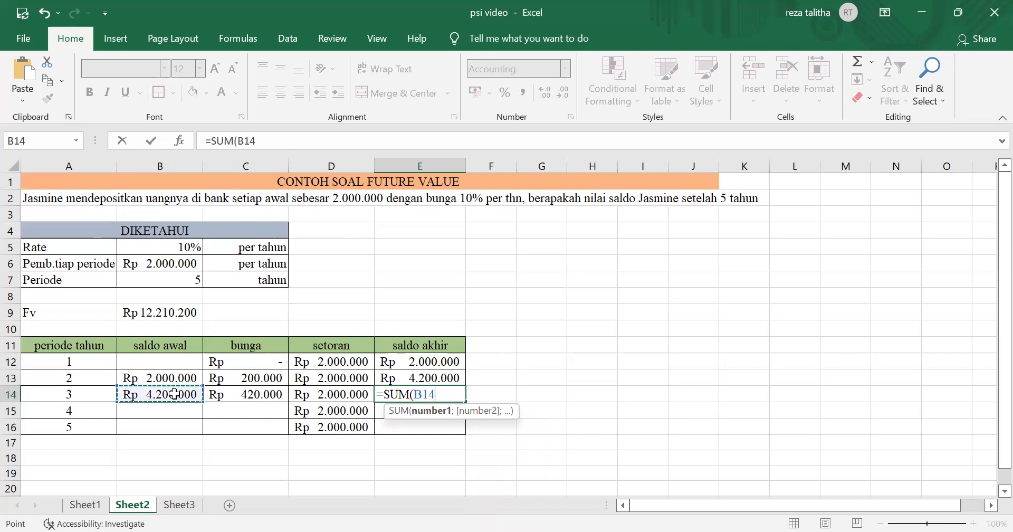
key(shift+Right)
key(shift+Right)
text())
key(Return)
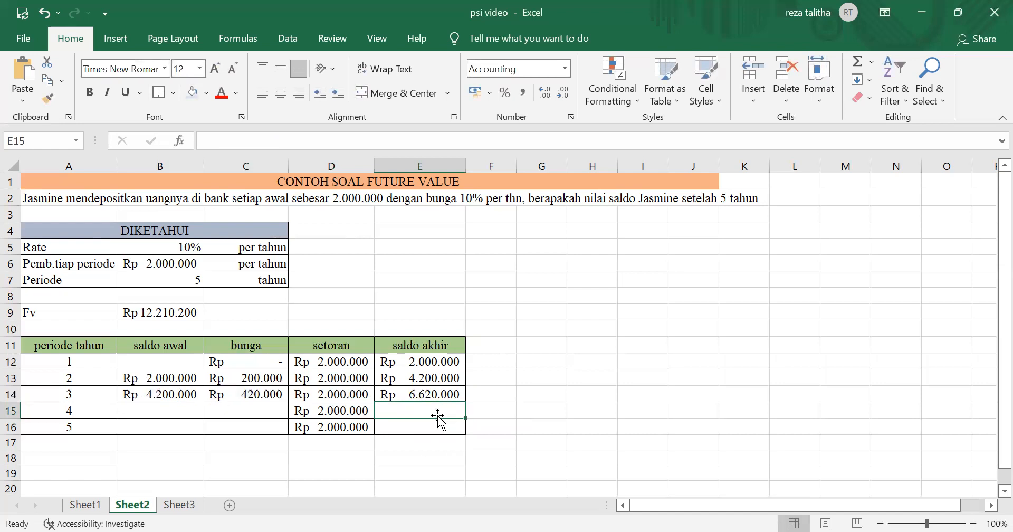
Link the opening balance (saldo awal) of period 4 in B15 to the period 3 closing balance with =E14
click(145, 412)
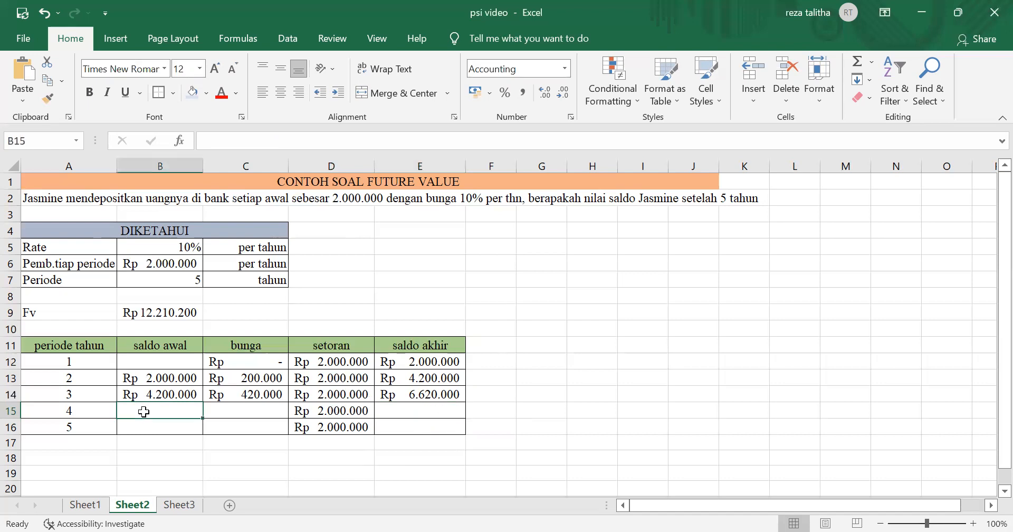
text(=)
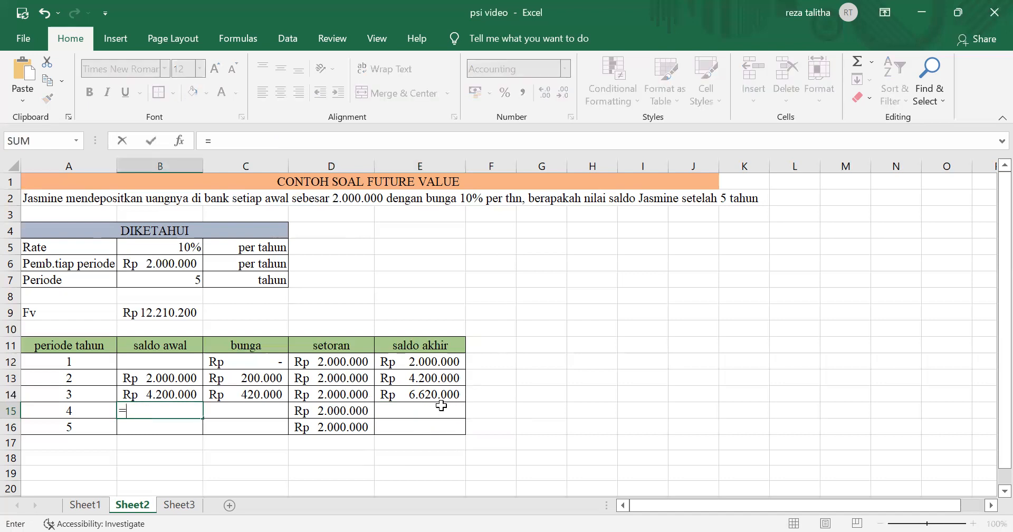
click(454, 394)
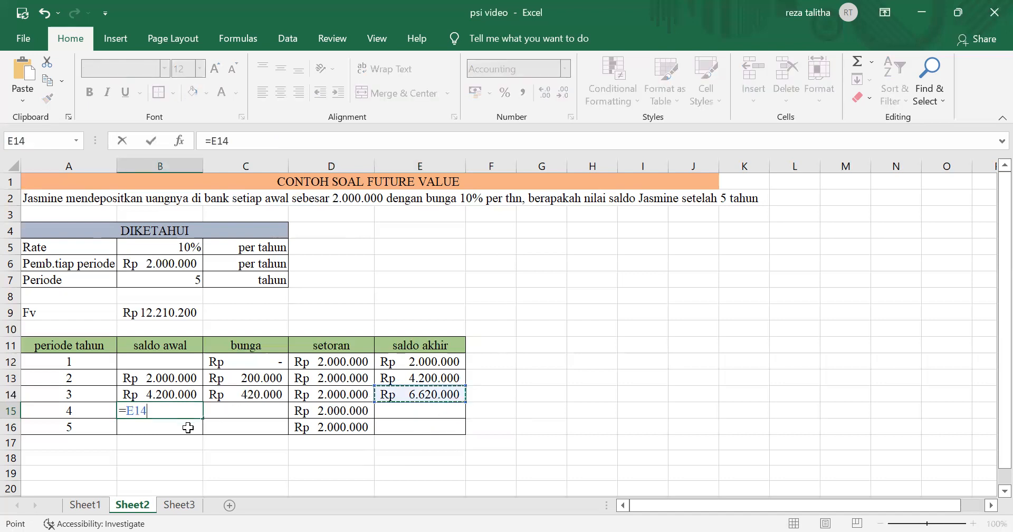
key(Return)
Calculate the interest (bunga) for period 4 in C15 with =$B$5*B15, keeping the rate reference absolute
click(244, 410)
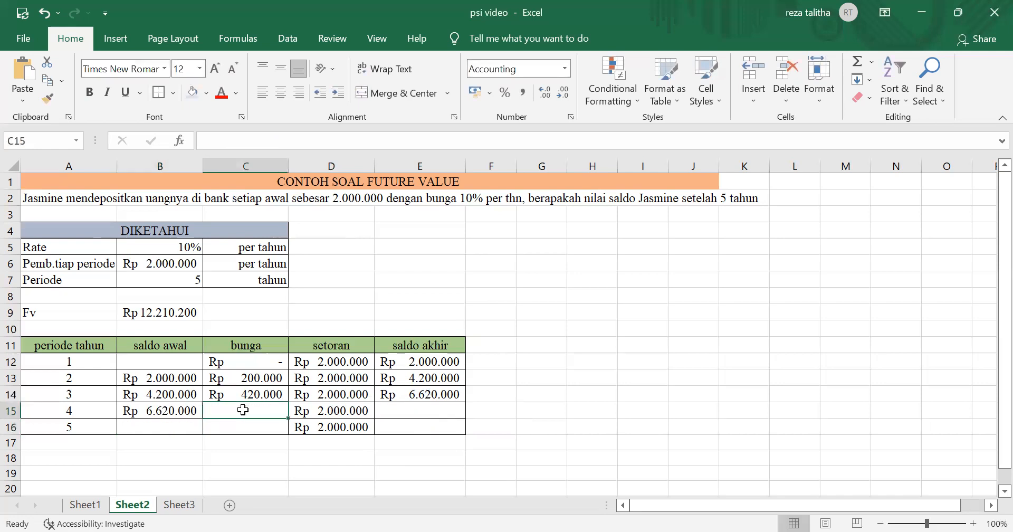
text(=)
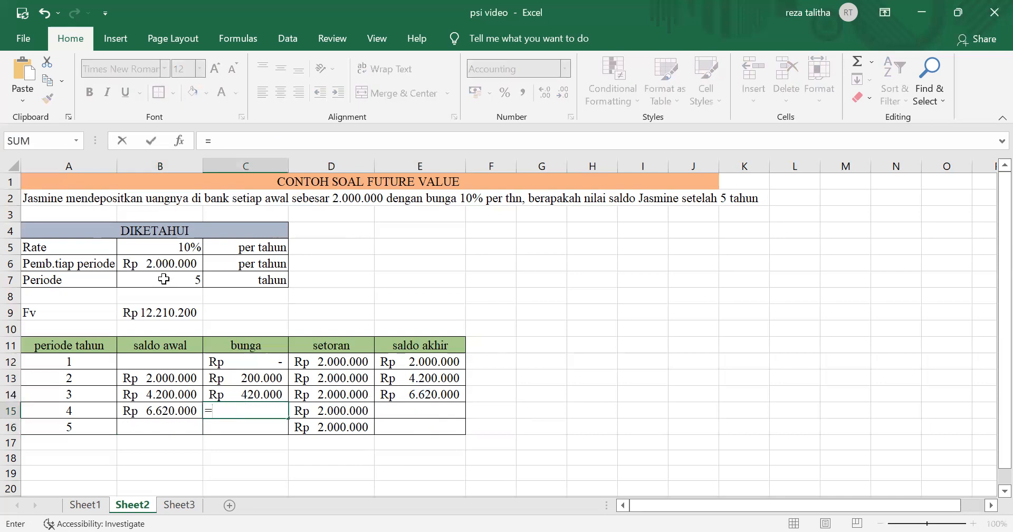
click(174, 247)
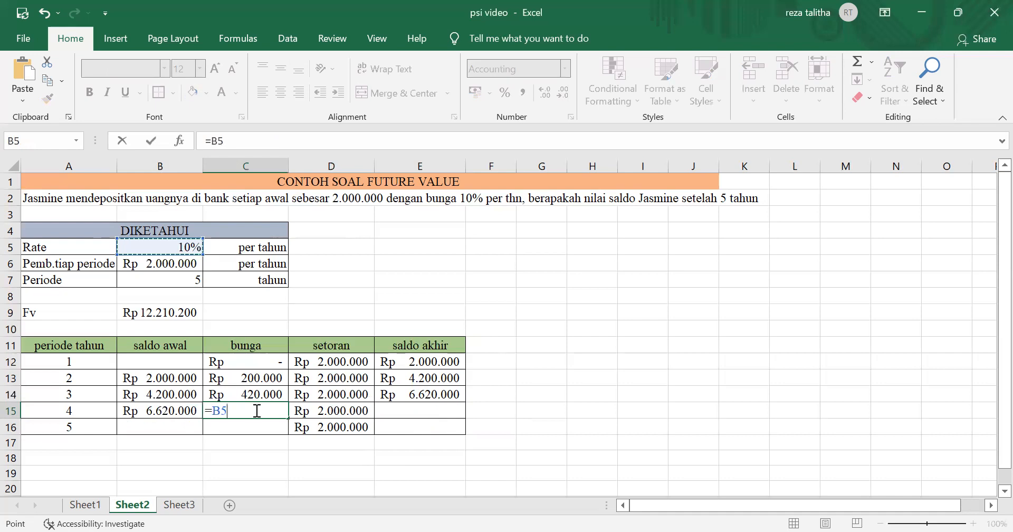
text(*)
click(174, 414)
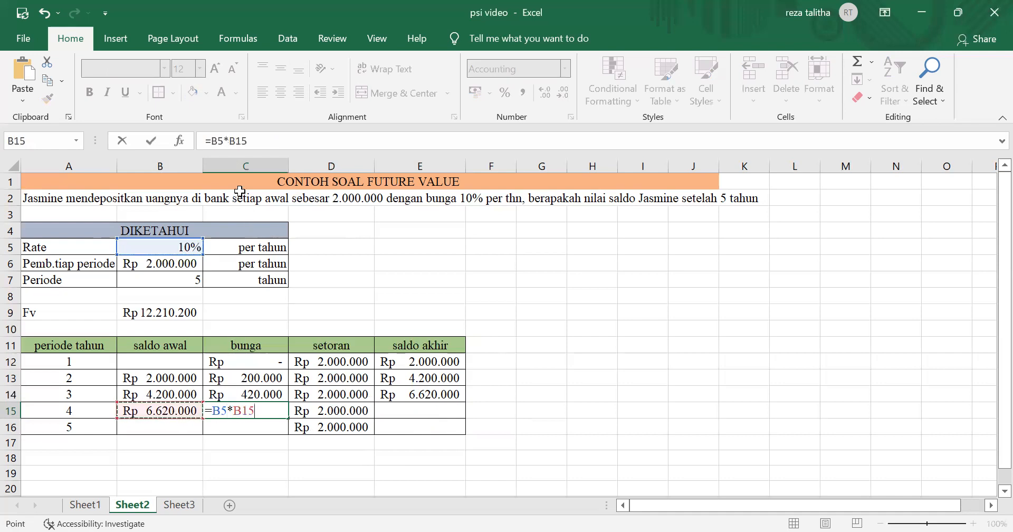
click(231, 142)
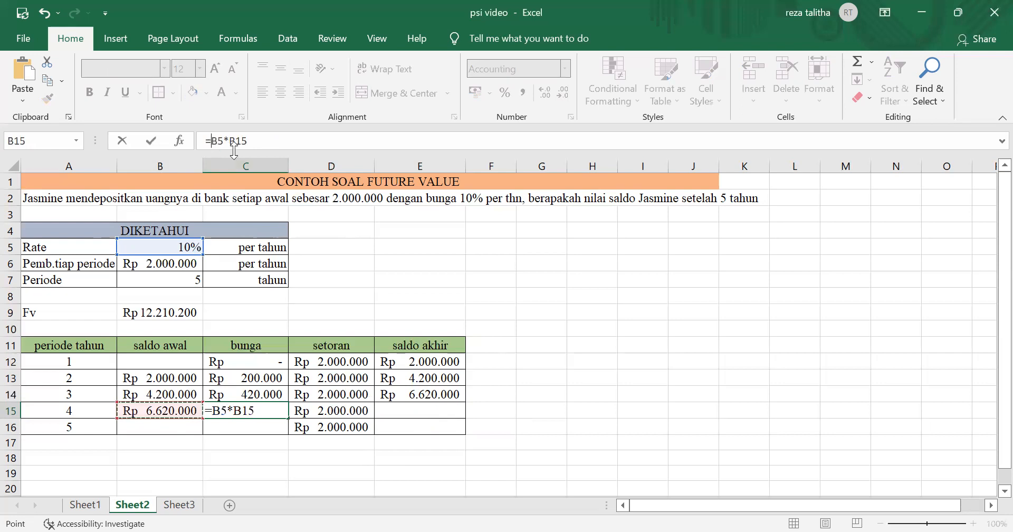
key(Left)
text($)
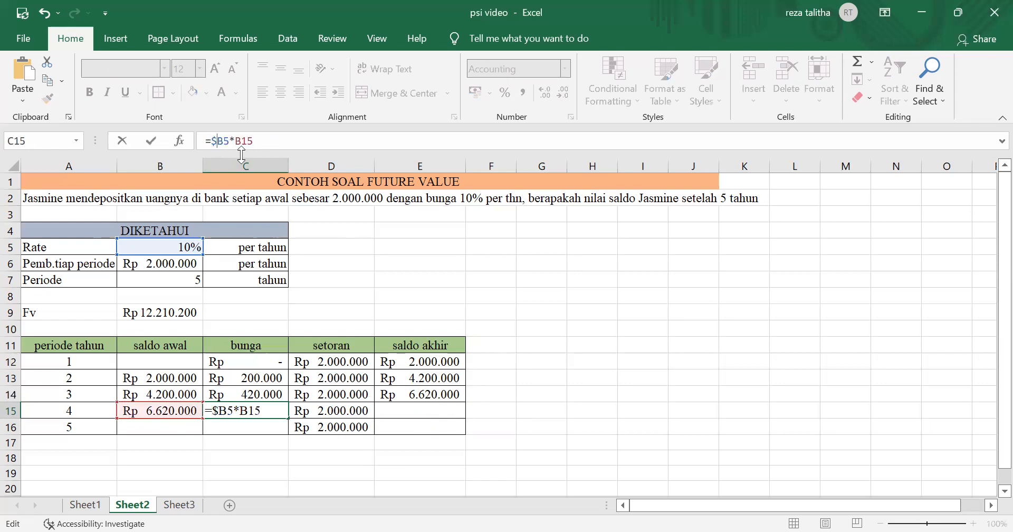
click(222, 141)
text($)
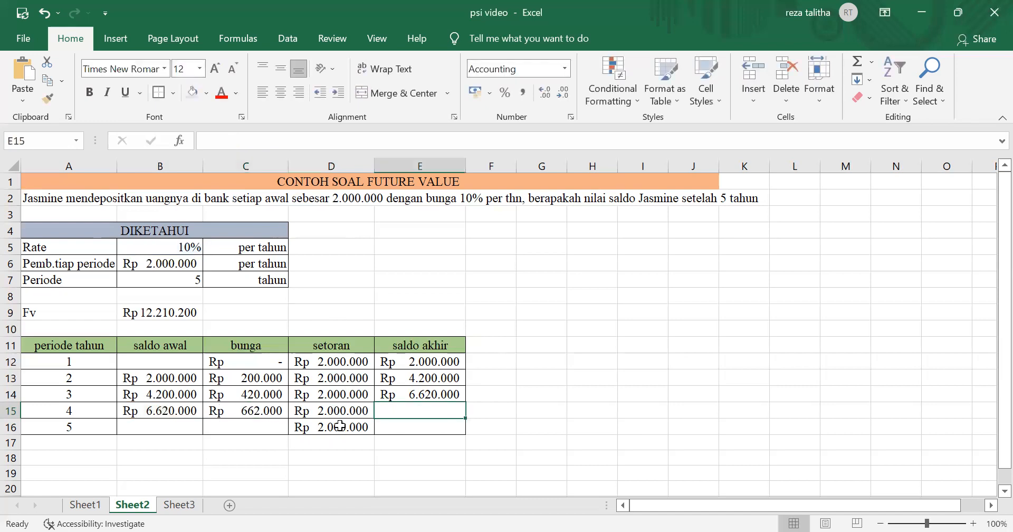
Calculate the closing balance (saldo akhir) for period 4 in E15 with =SUM(B15:D15)
text(=)
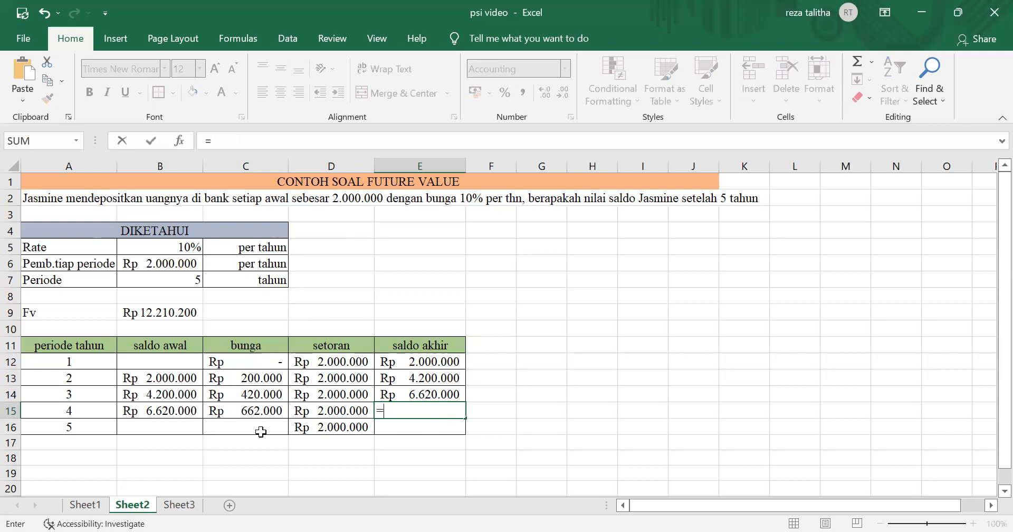
text(SUM)
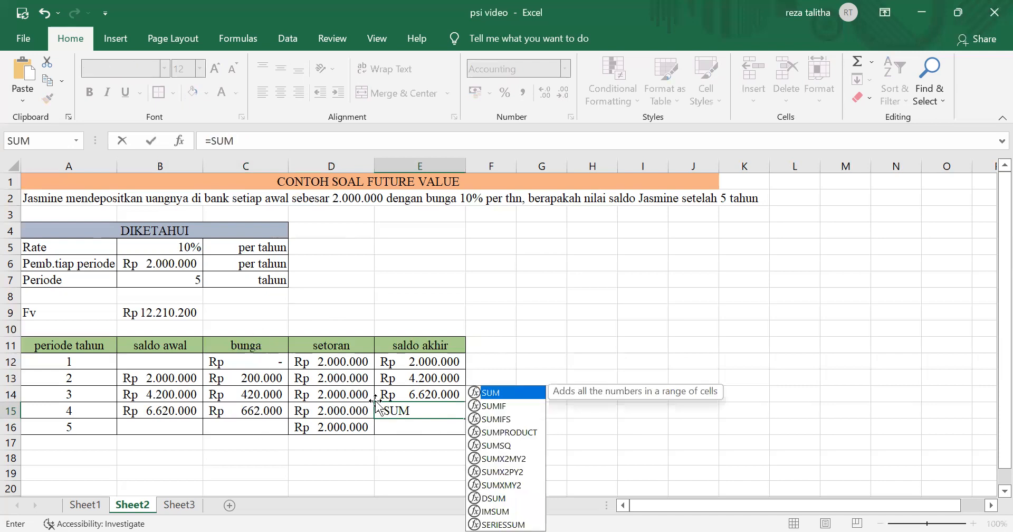
text(()
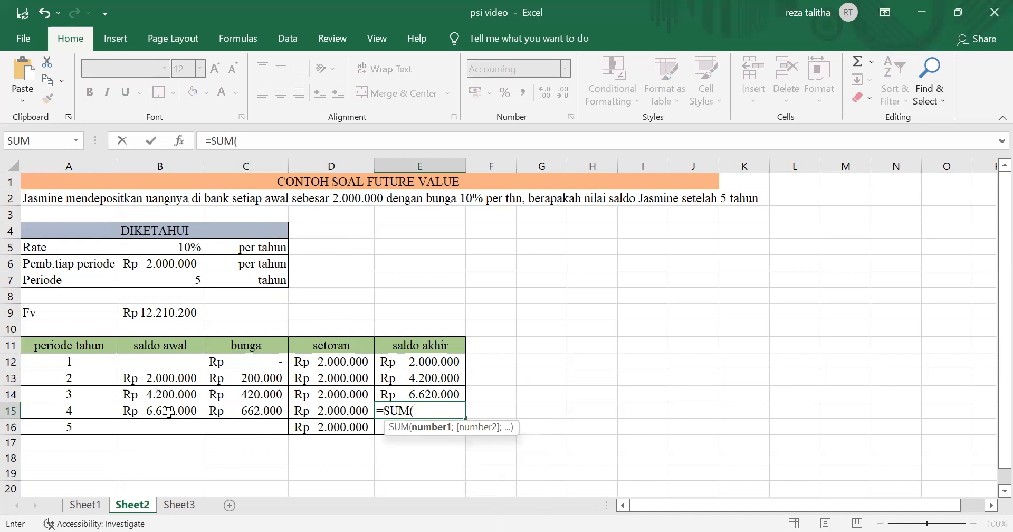
click(169, 412)
key(shift+Right)
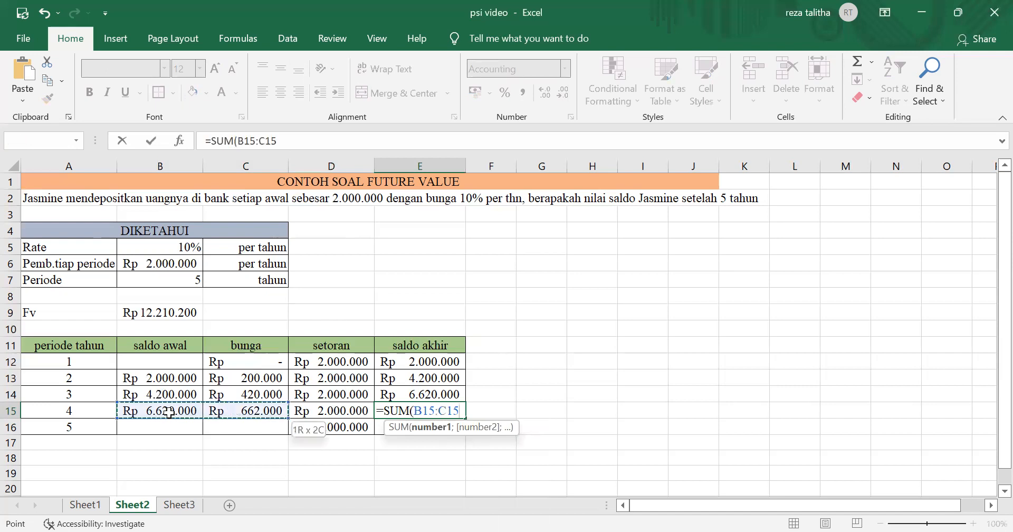
key(shift+Right)
text())
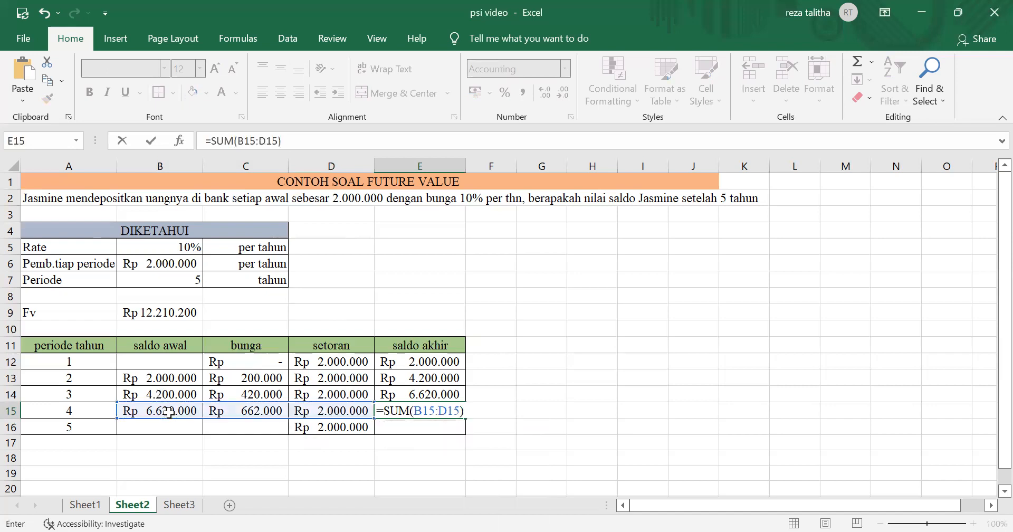
key(Return)
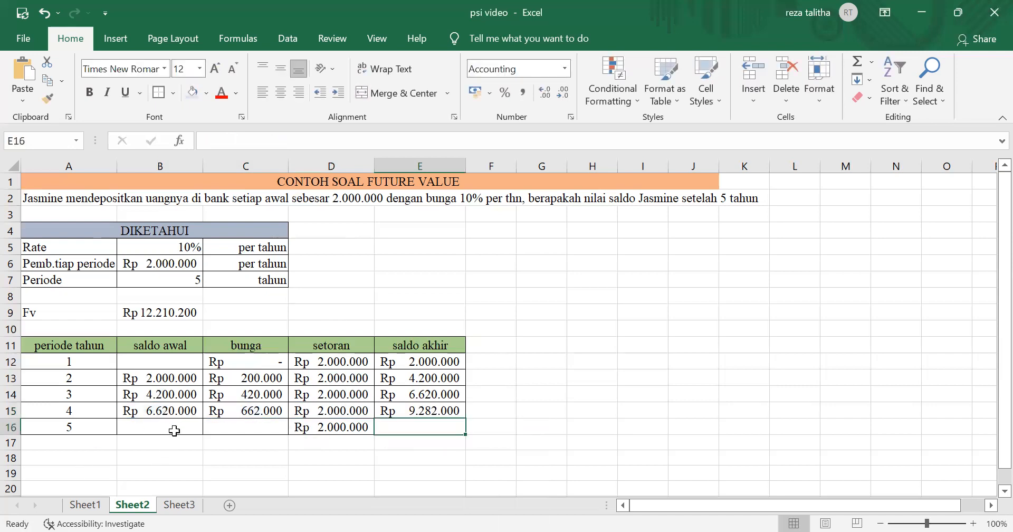
Link the opening balance (saldo awal) of period 5 in B16 to the period 4 closing balance with =E15
click(176, 428)
text(=)
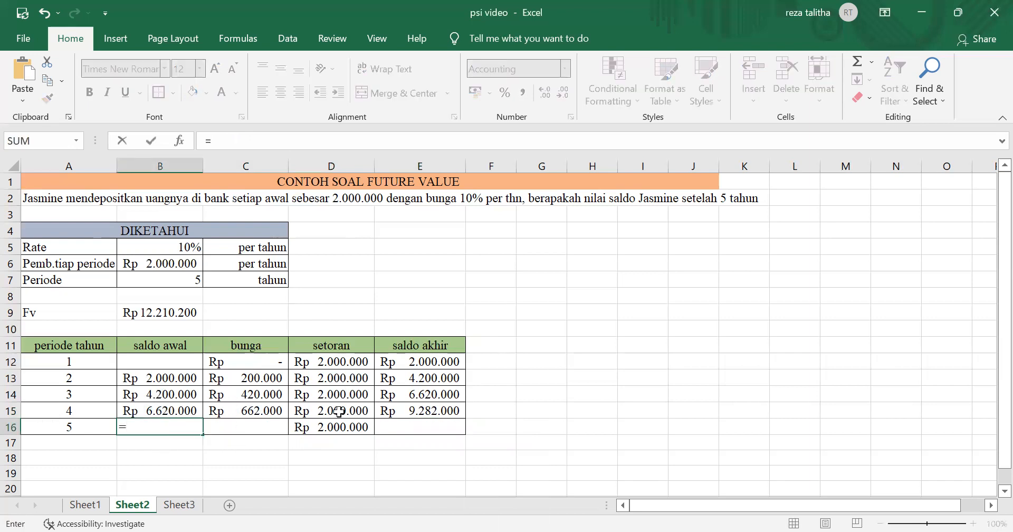
click(414, 412)
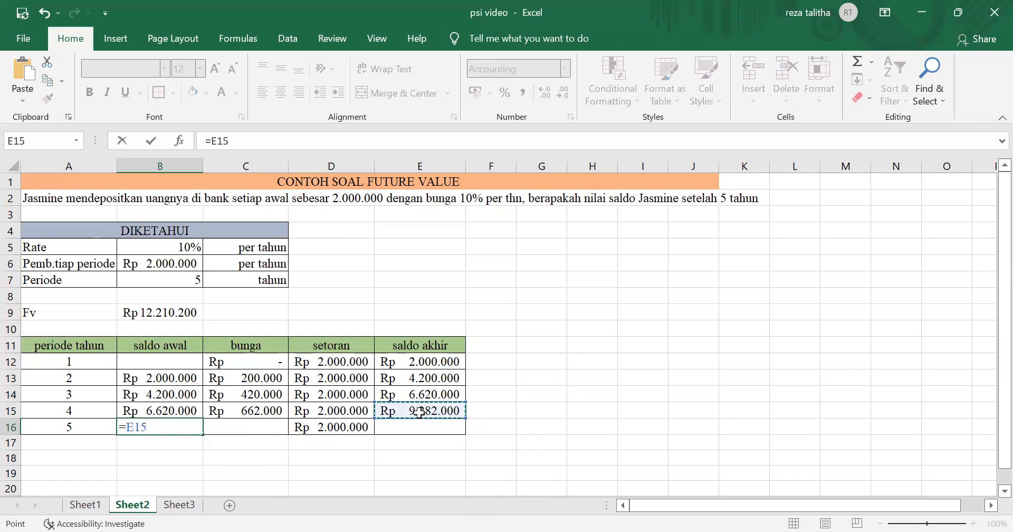
key(Return)
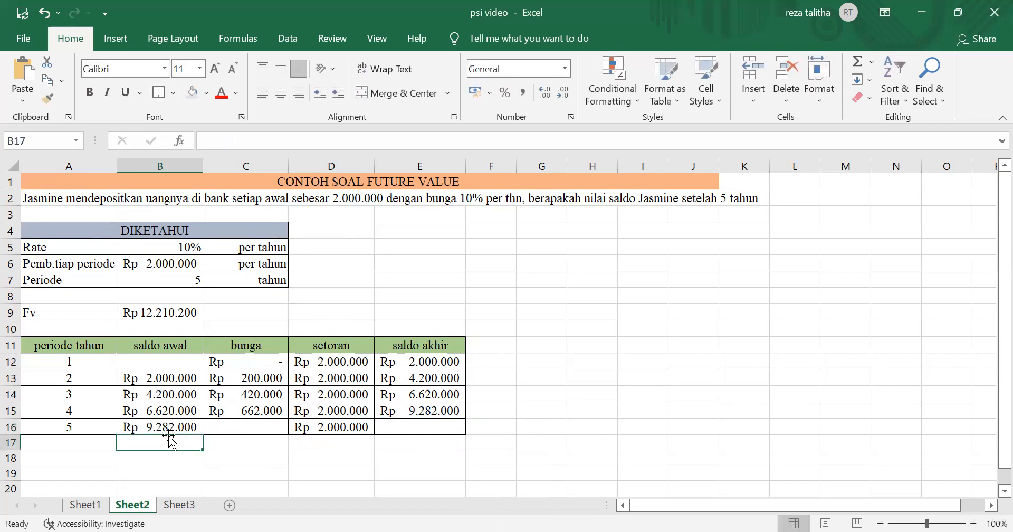
Calculate the interest (bunga) for period 5 in C16 with =$B$5*B16, keeping the rate reference absolute
click(240, 429)
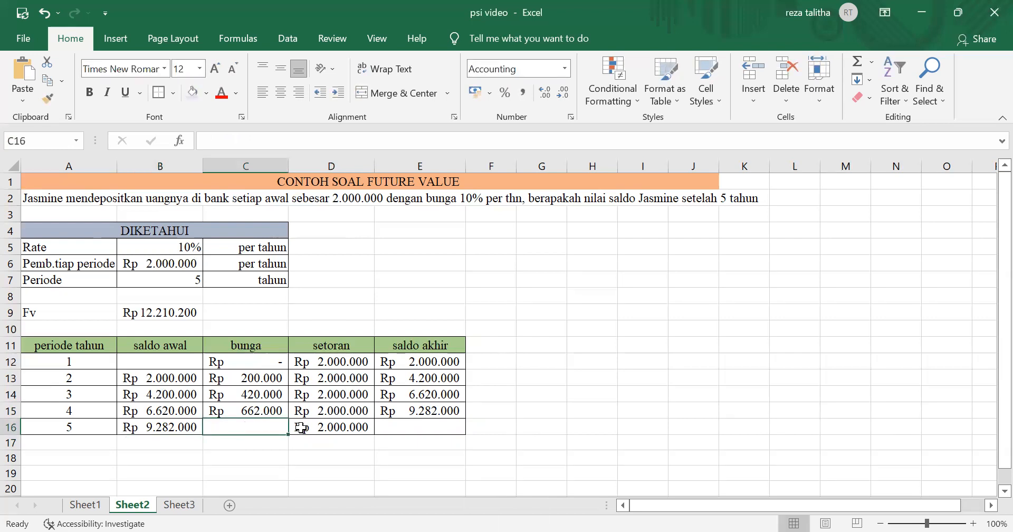
text(=)
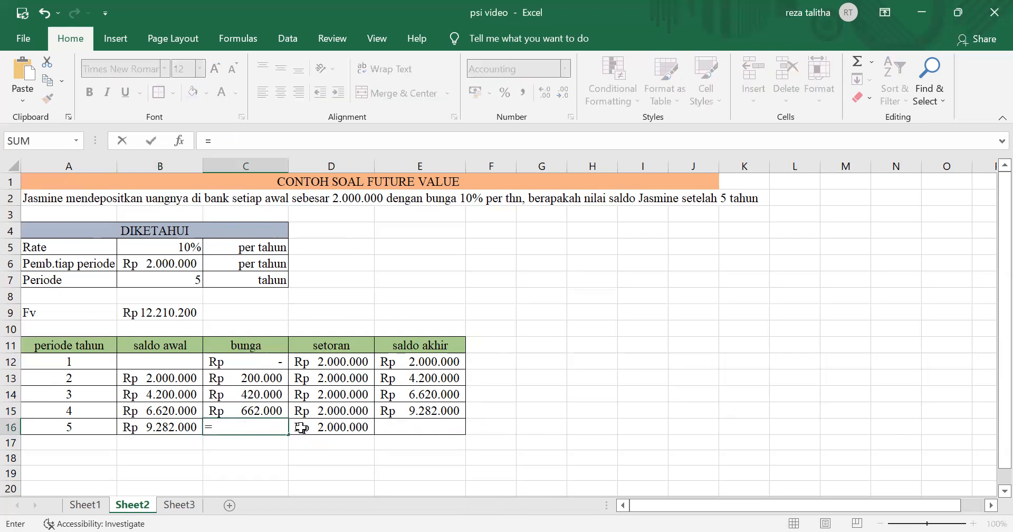
click(184, 252)
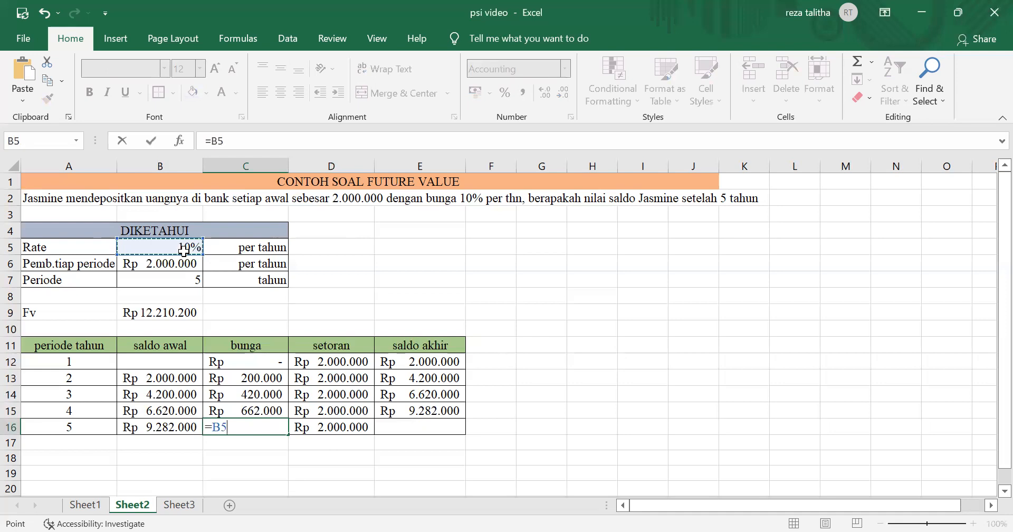
text(*)
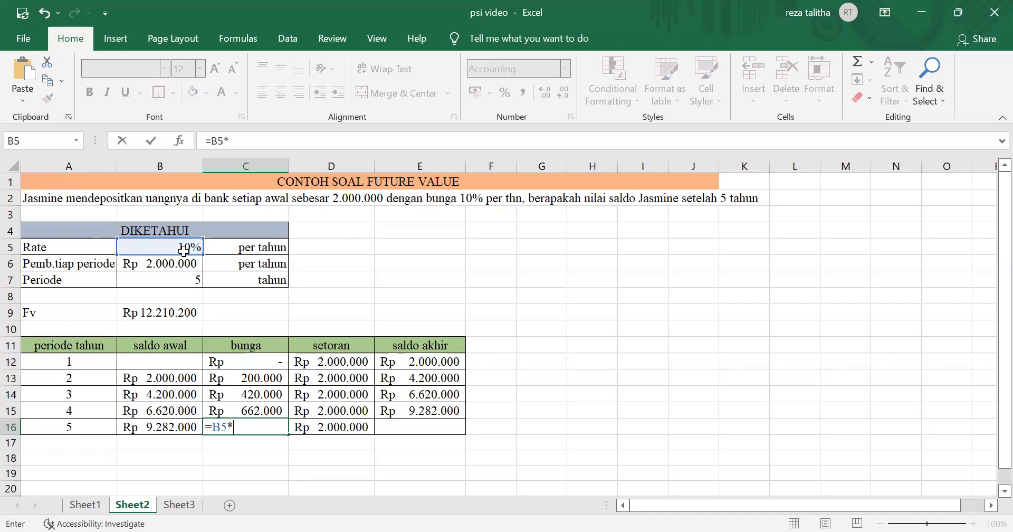
click(169, 426)
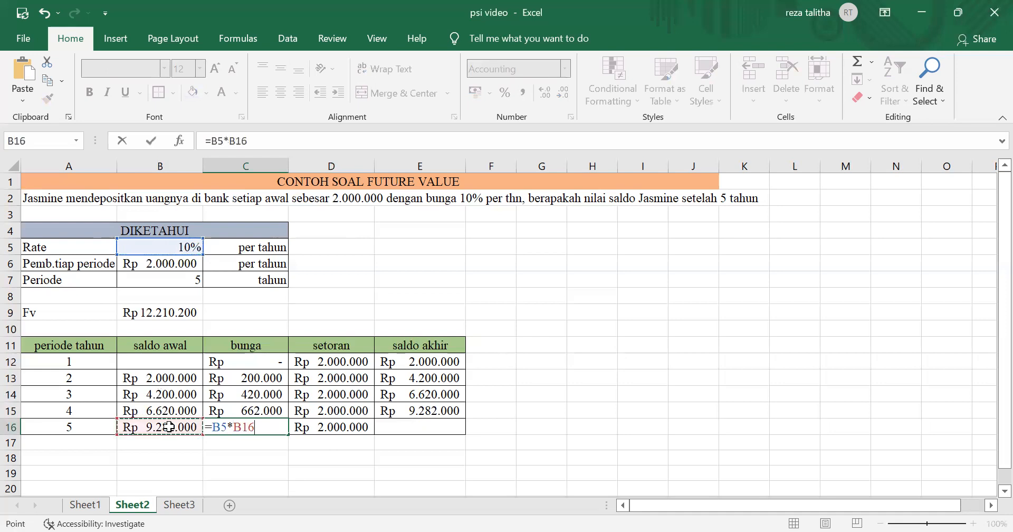
click(212, 145)
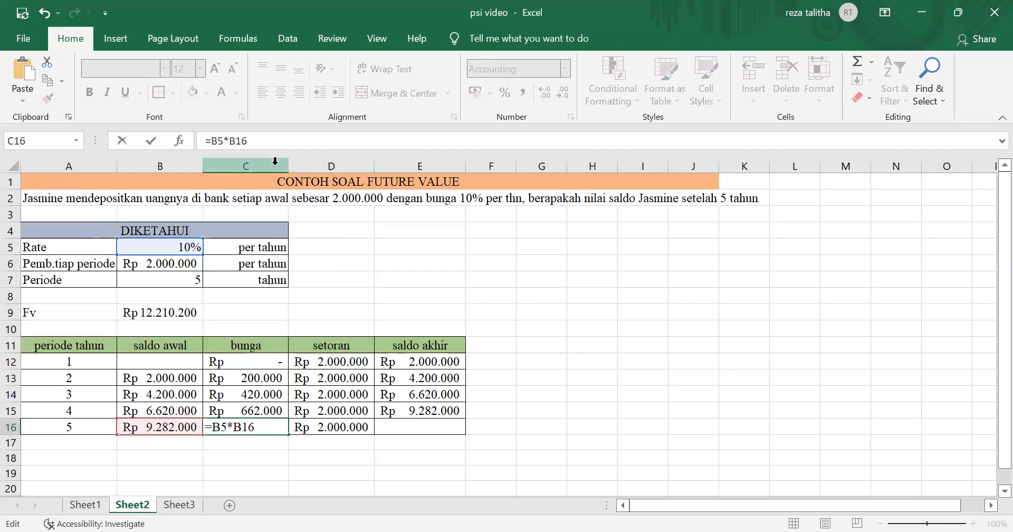
text($)
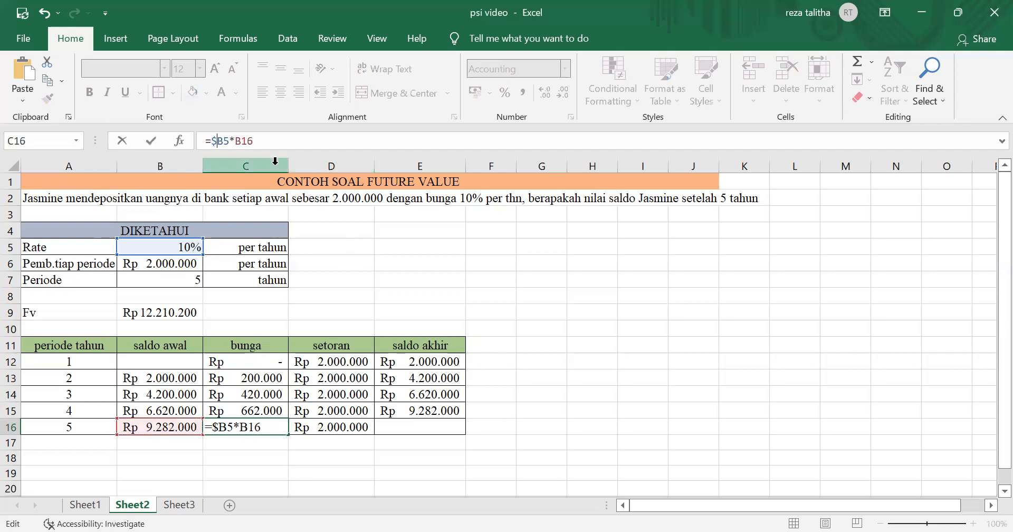
click(227, 143)
text($)
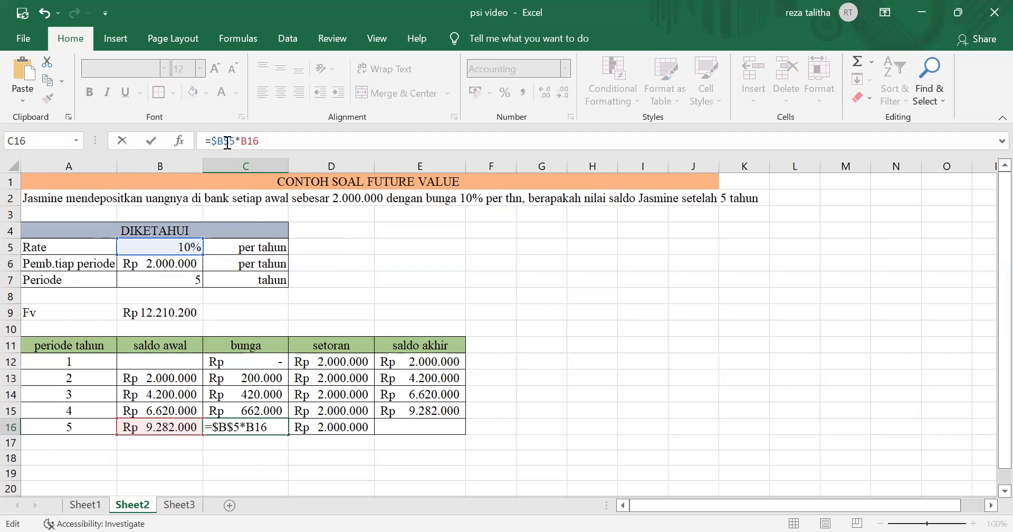
Calculate the closing balance (saldo akhir) for period 5 in E16 with =SUM(B16:D16)
click(407, 423)
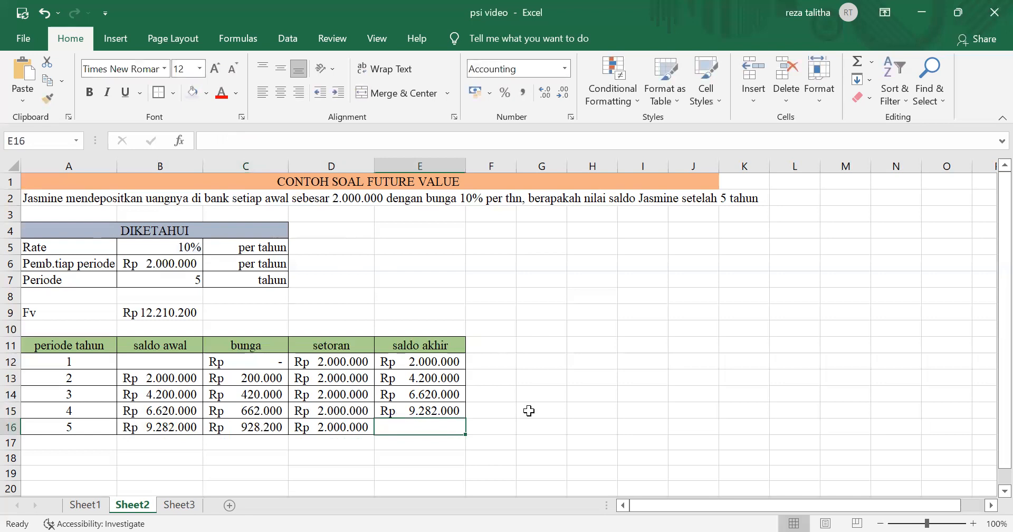
text(=)
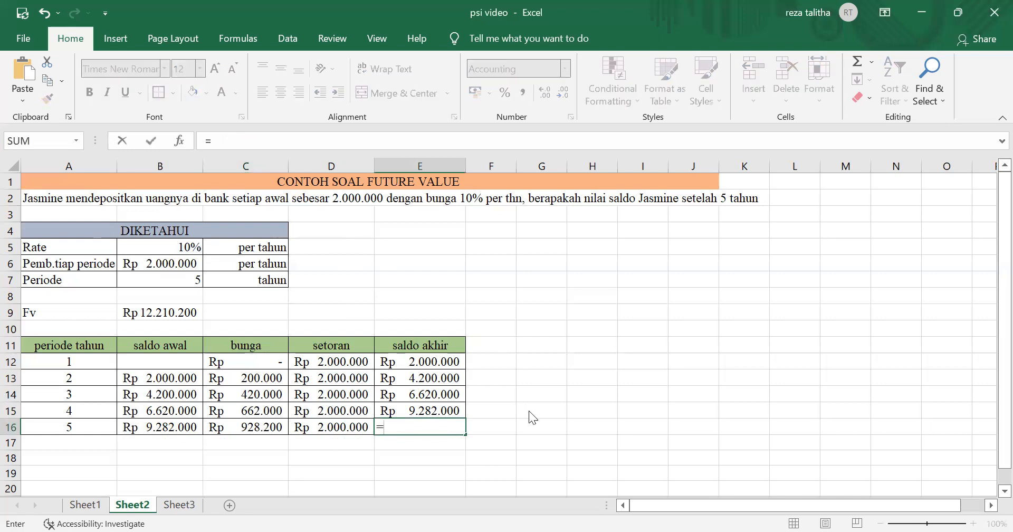
text(SUM()
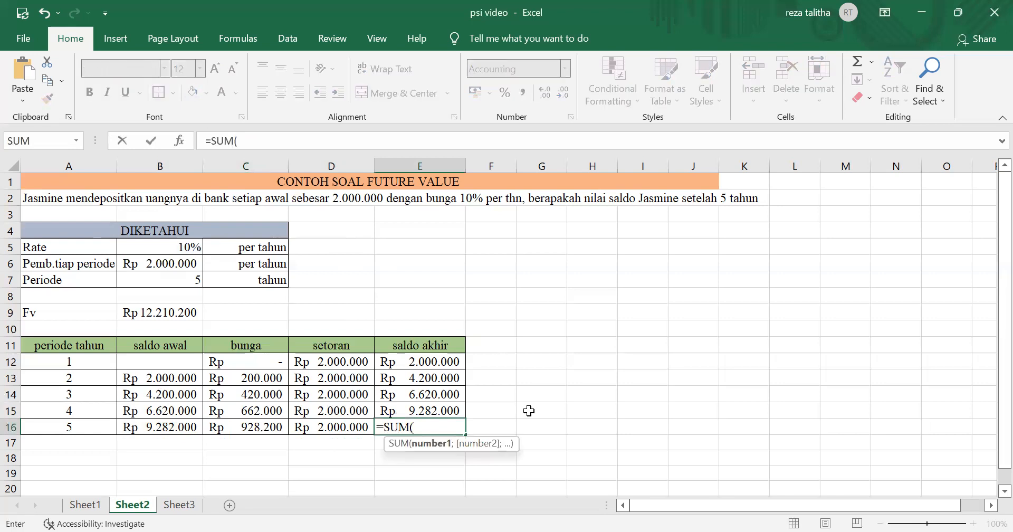
click(172, 431)
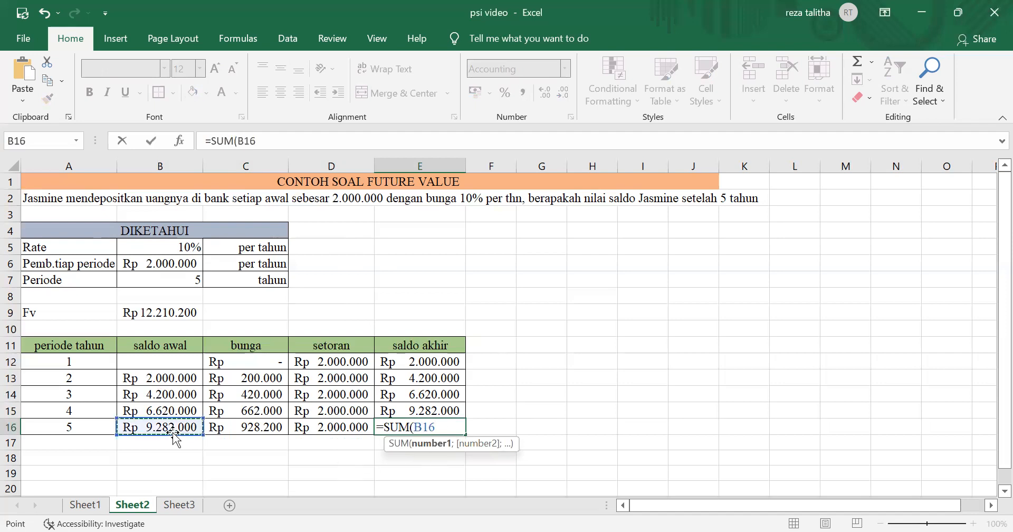
key(shift+Right)
key(shift+Right)
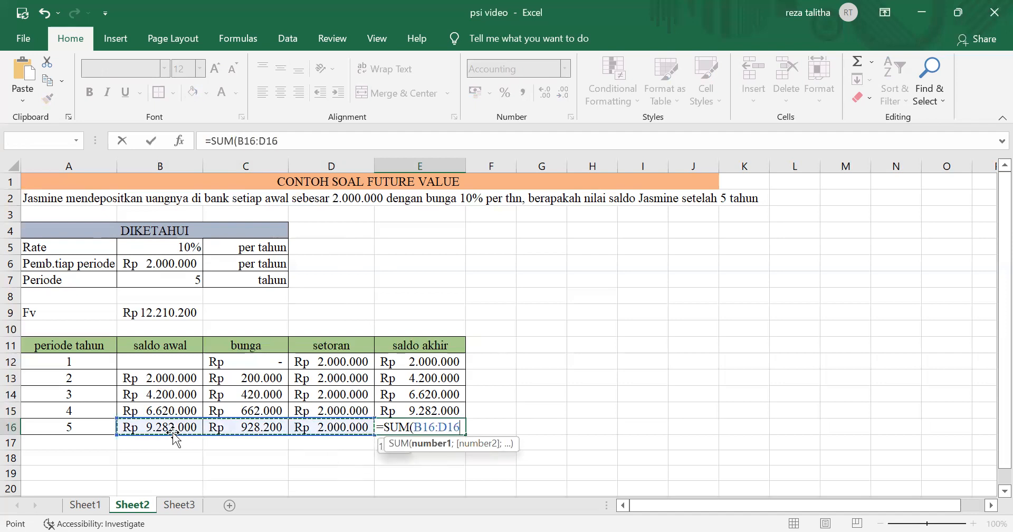
key(Return)
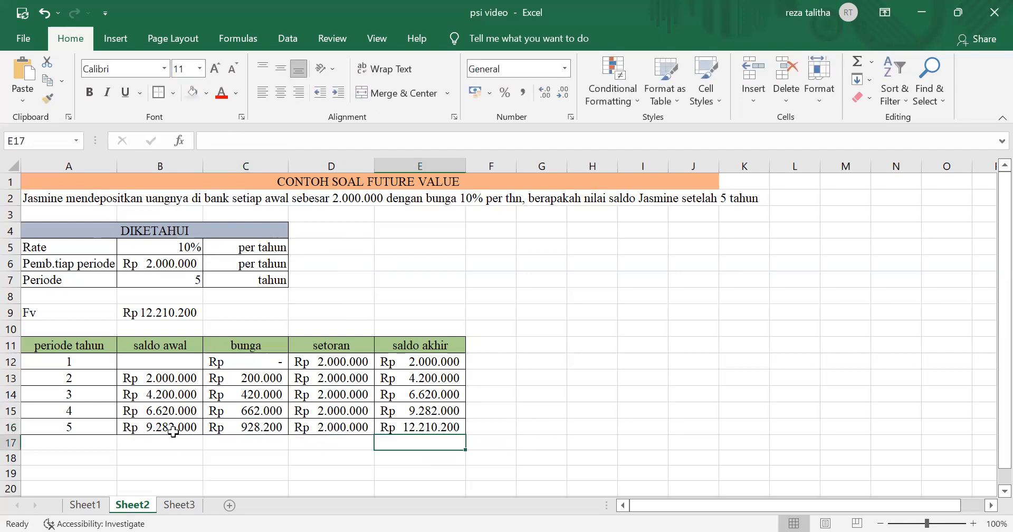
click(442, 430)
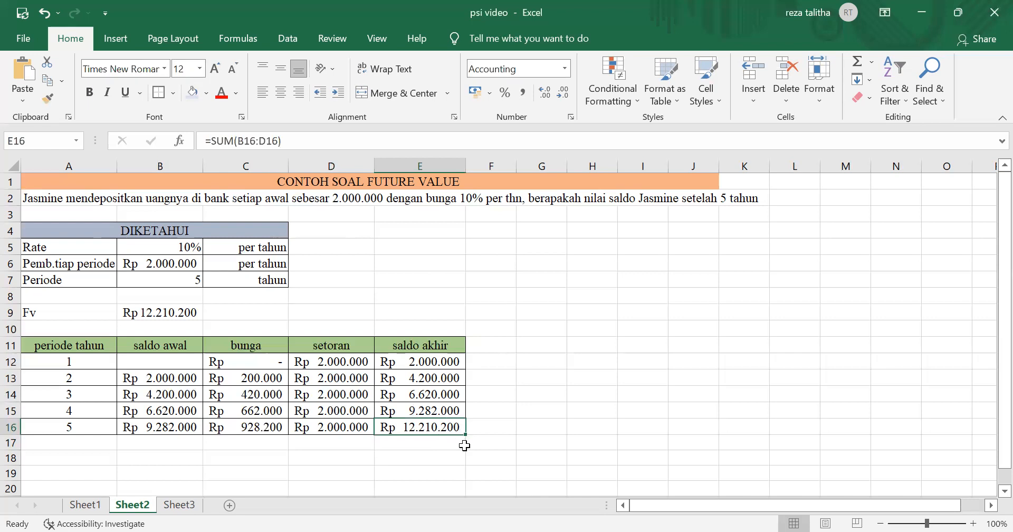
Add a border to the Fv label and result in A9:B9 and fill both cells with light gold
click(92, 313)
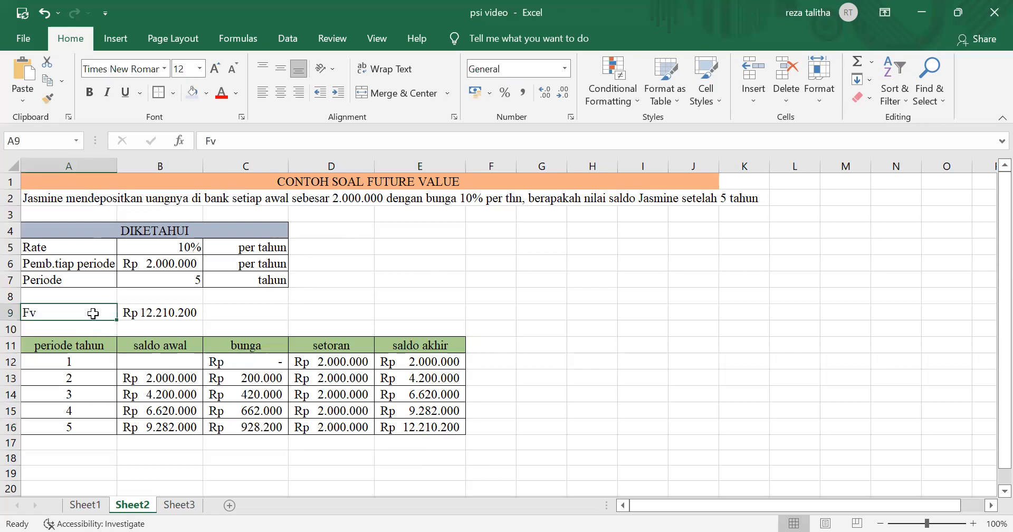
click(158, 311)
click(94, 311)
key(shift+Right)
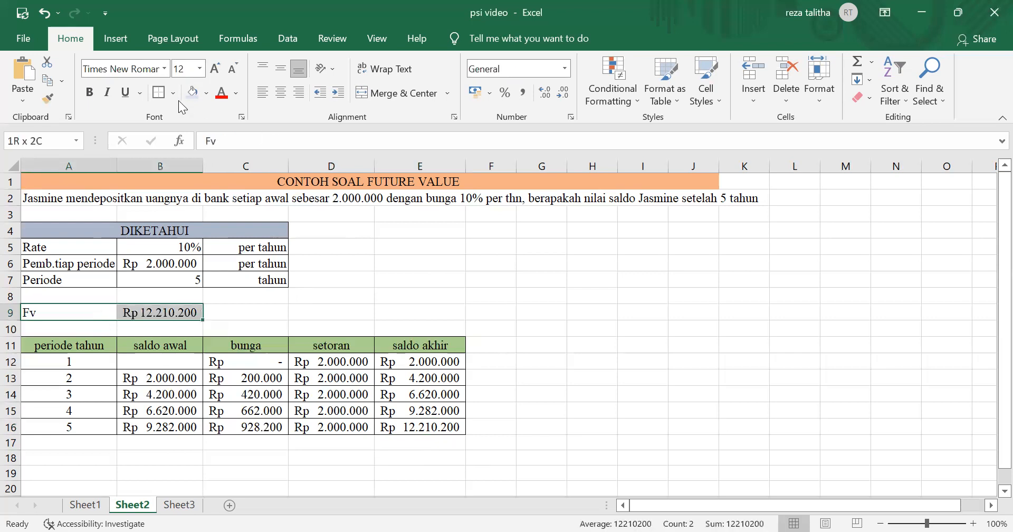
click(159, 94)
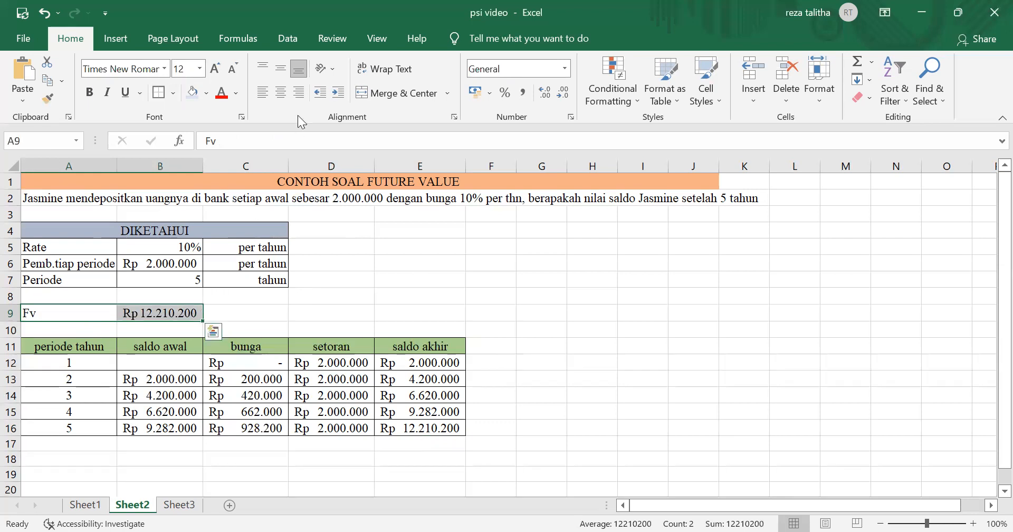
click(206, 94)
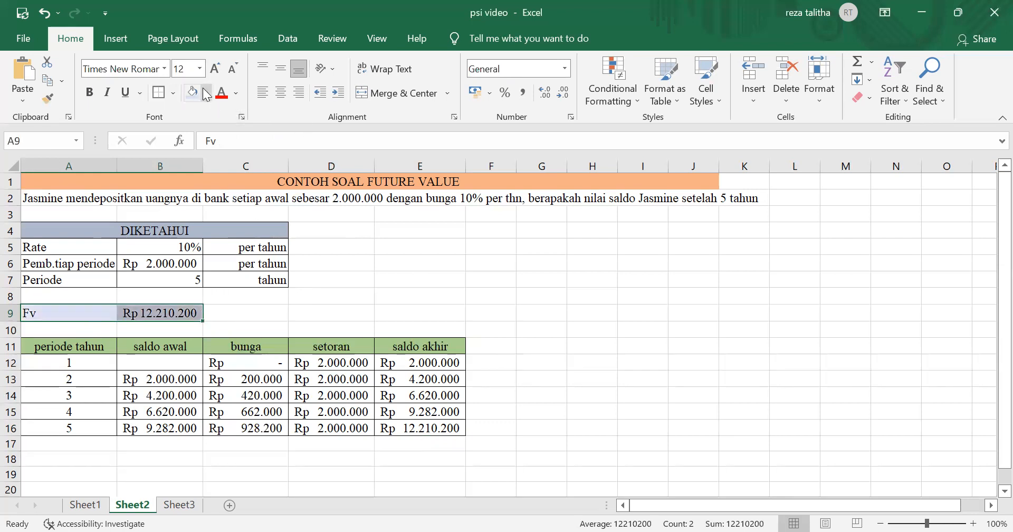
click(206, 93)
click(287, 156)
click(541, 247)
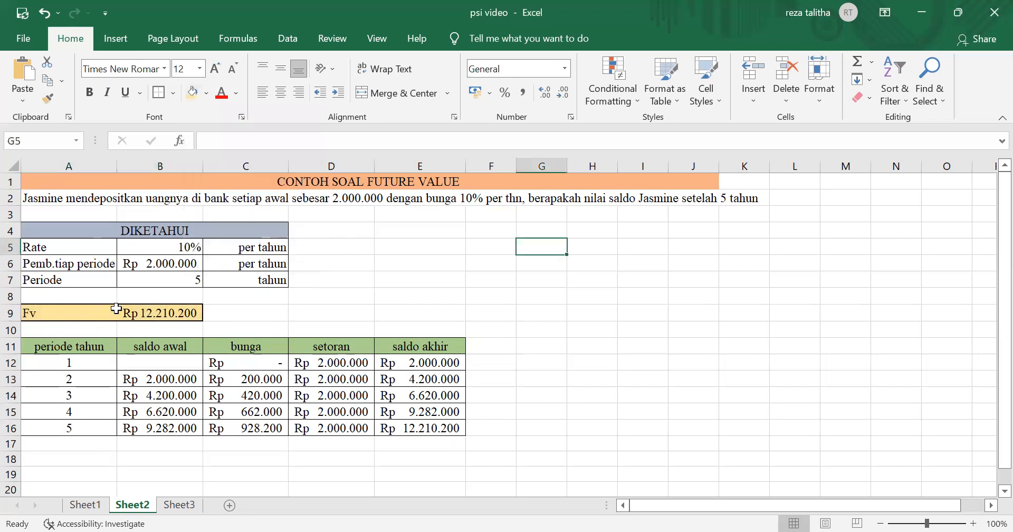
Compare the FV formula and result in B9 with the period 5 closing balance in E16
click(149, 312)
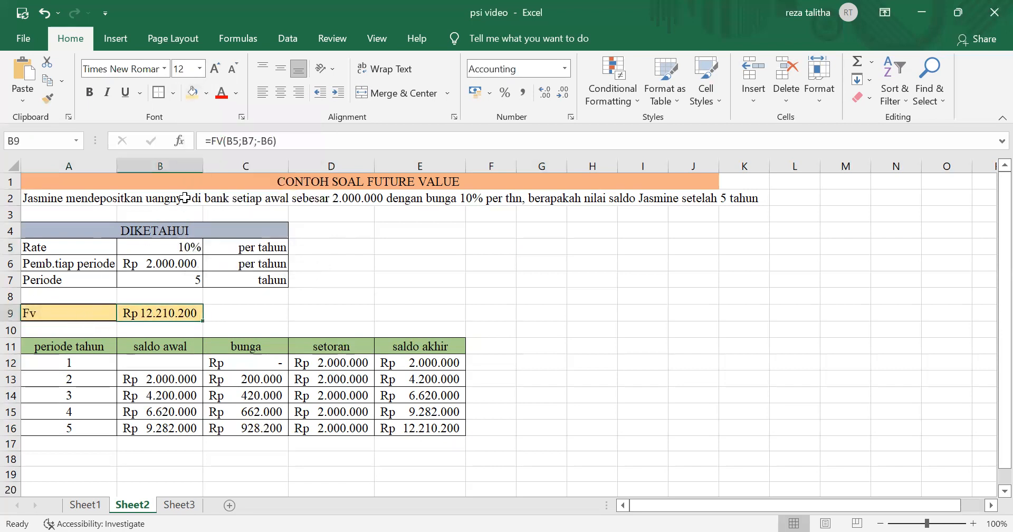
click(289, 139)
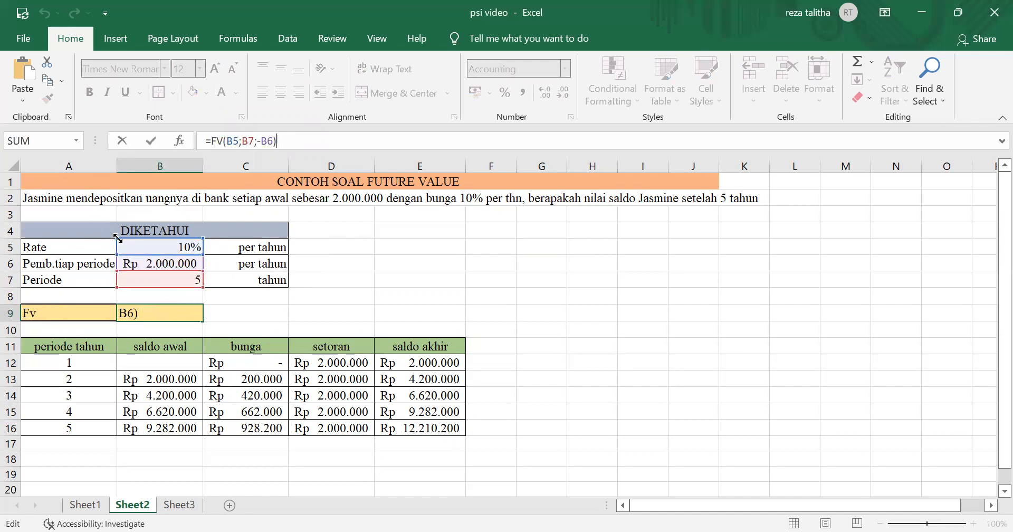
click(524, 410)
click(443, 430)
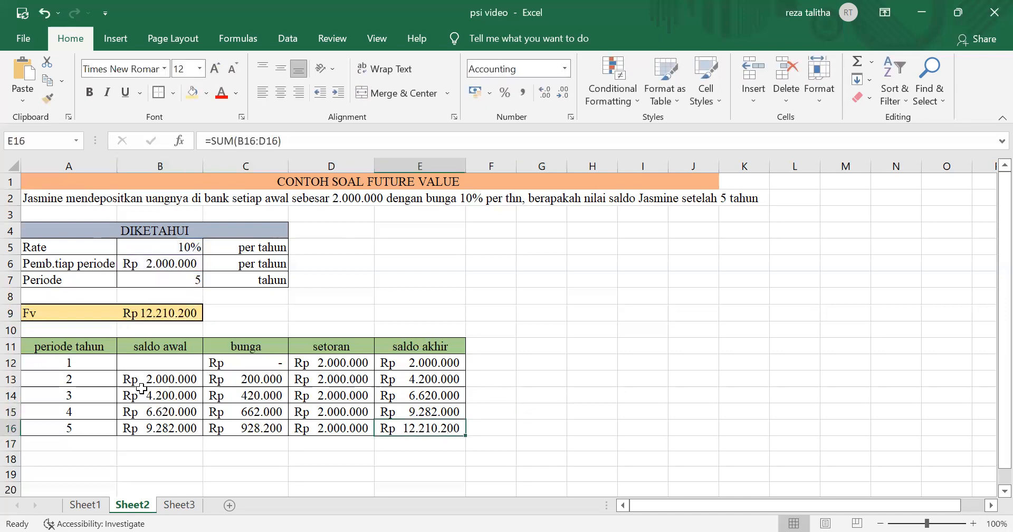